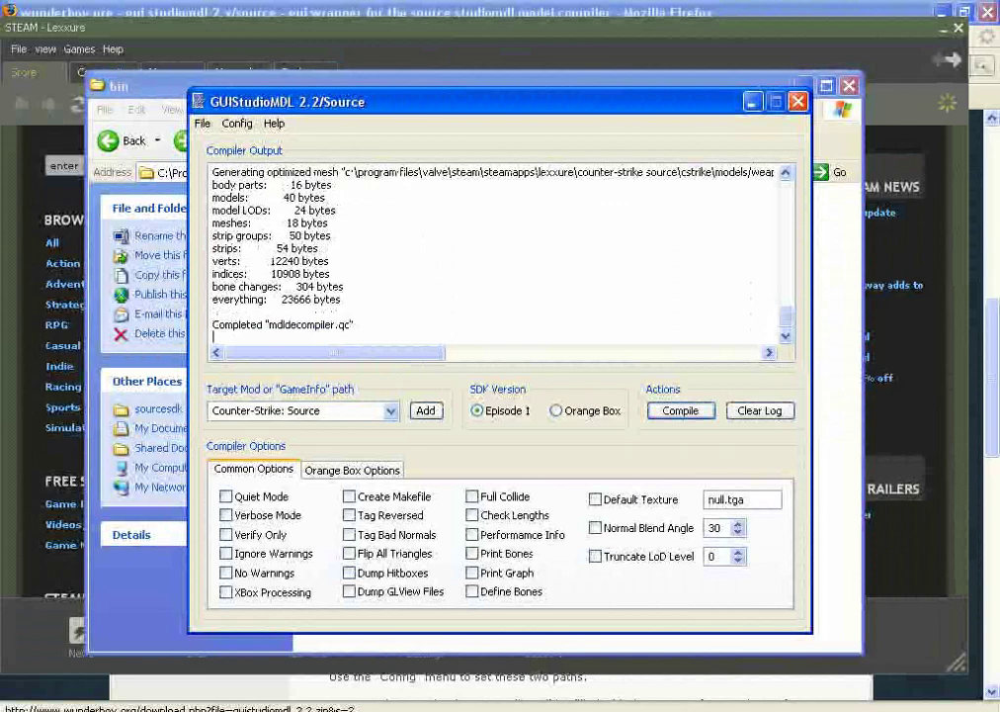
# - Switch to Steam and show its Tools list
pyautogui.hotkey('alt', 'Tab')
pyautogui.click(172, 72)
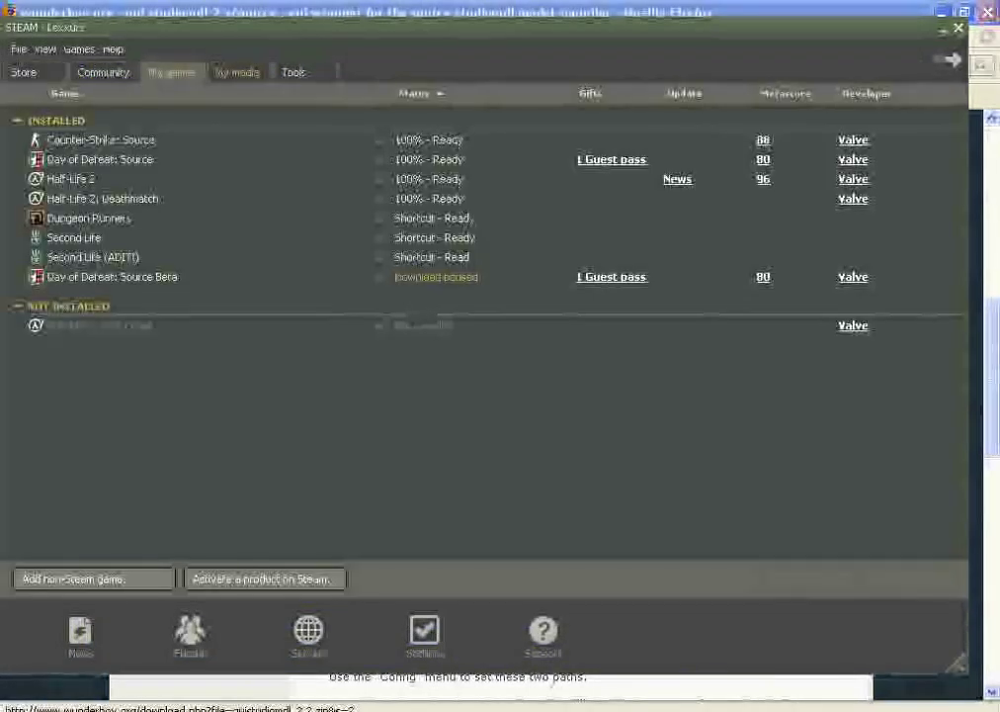
pyautogui.click(237, 72)
pyautogui.click(294, 72)
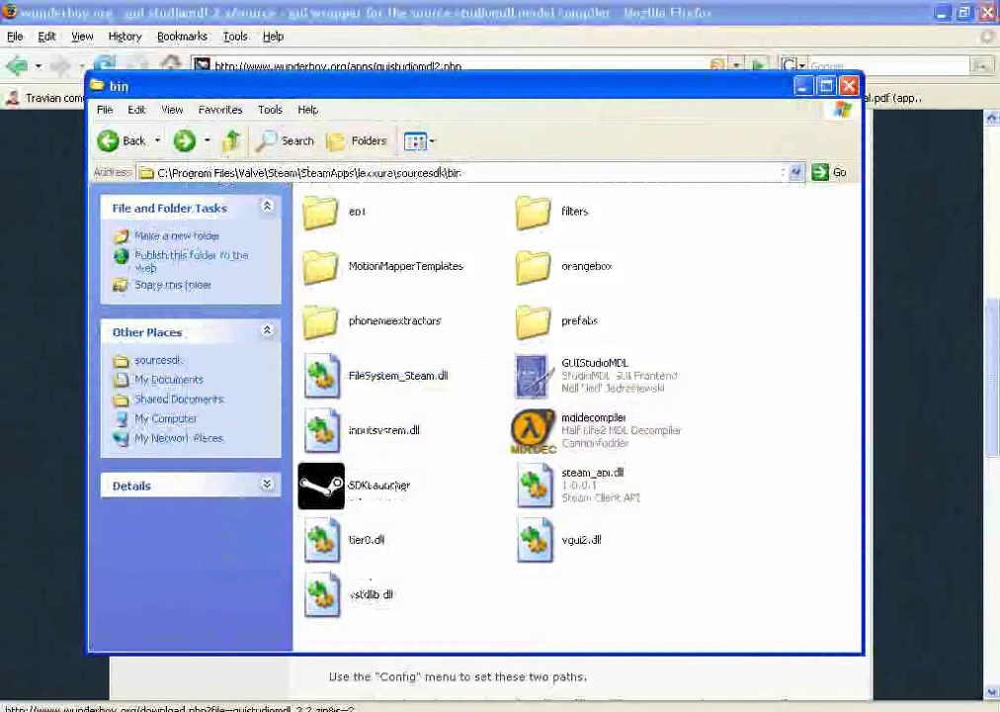
# - Browse from the sourcesdk bin folder to ep1\bin and locate the hlmv program
pyautogui.doubleClick(321, 212)
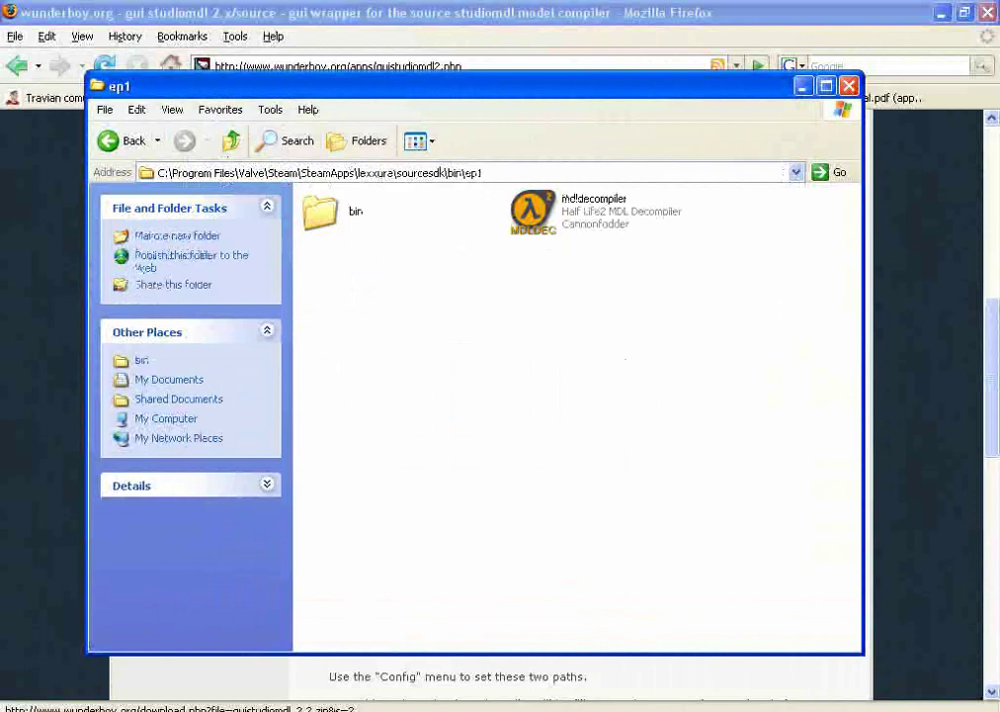
pyautogui.doubleClick(321, 211)
pyautogui.click(770, 425)
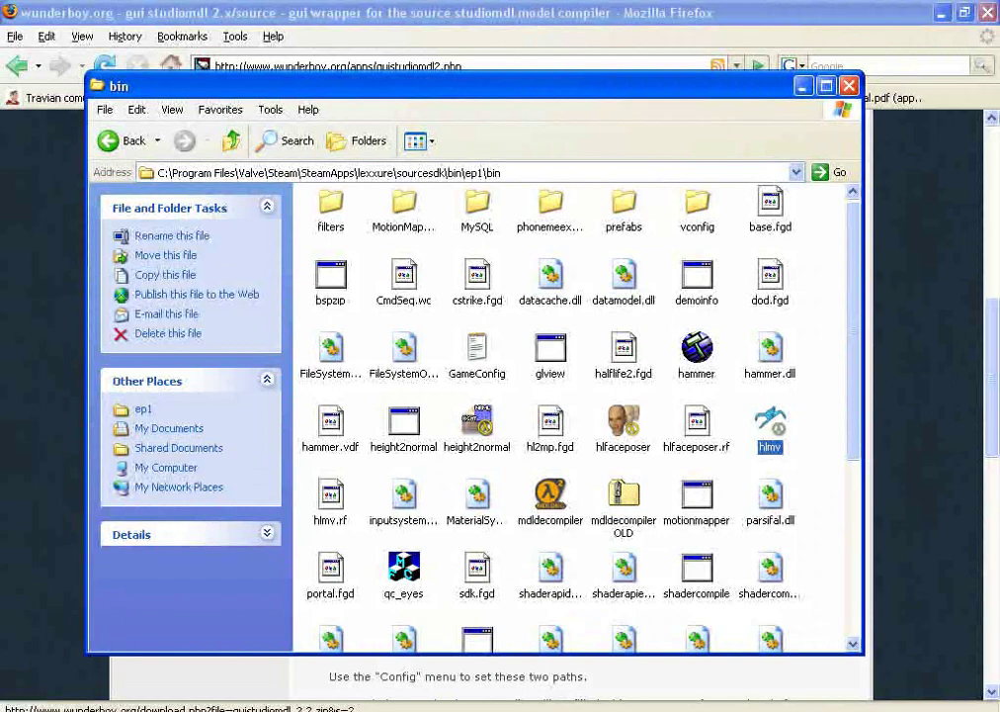
pyautogui.click(822, 435)
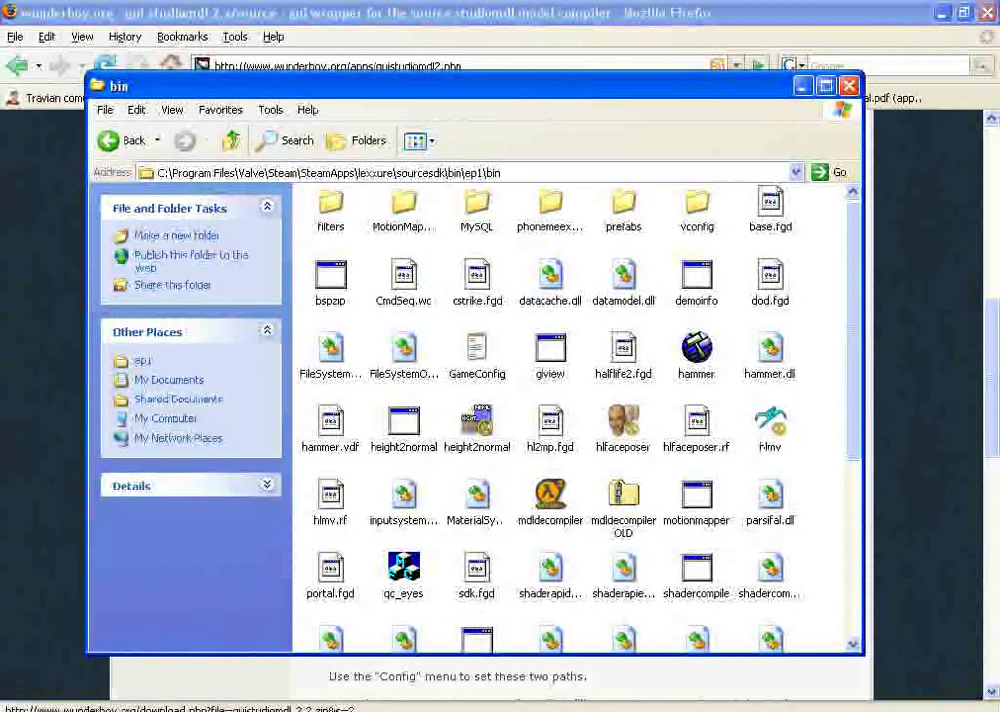
pyautogui.moveTo(475, 86); pyautogui.dragTo(399, 7)
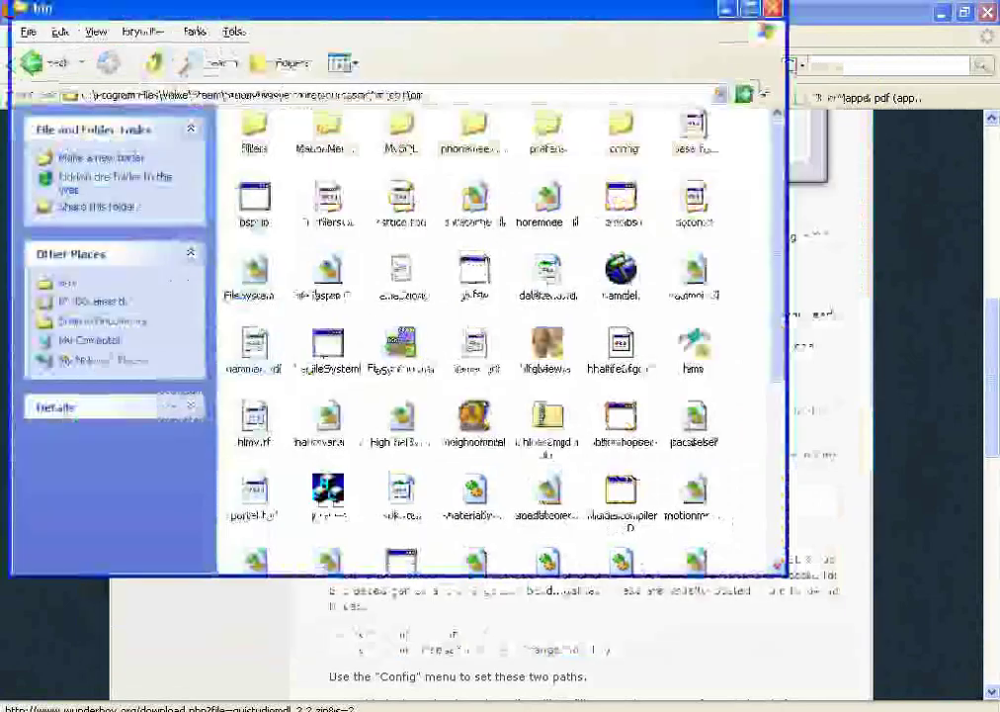
pyautogui.moveTo(320, 8); pyautogui.dragTo(362, 83)
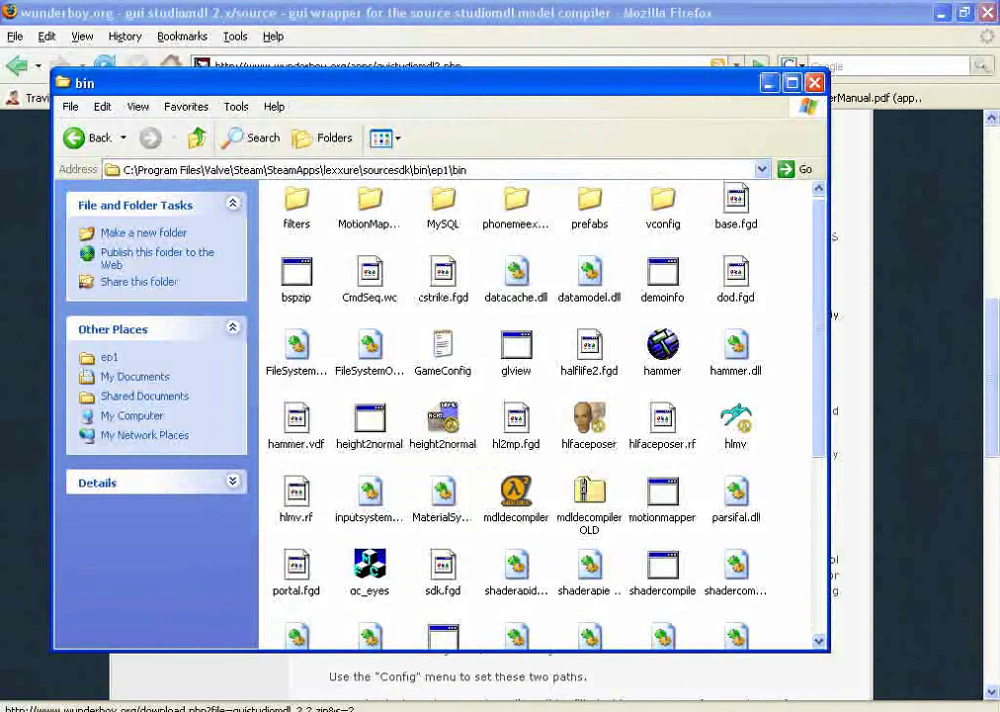
pyautogui.click(736, 423)
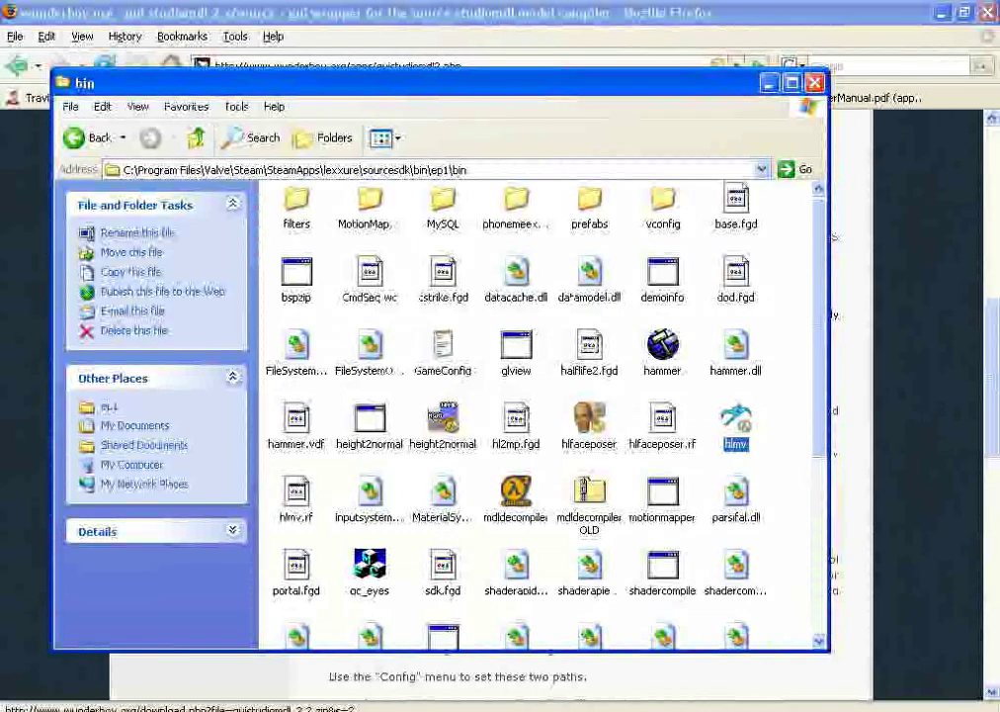
pyautogui.rightClick(740, 415)
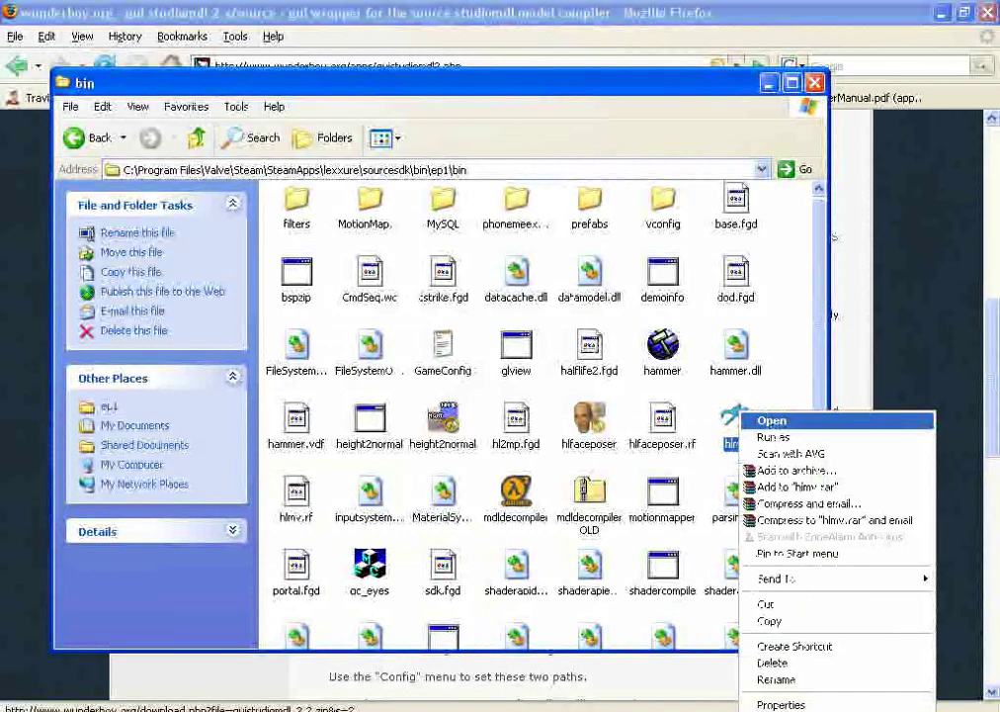
pyautogui.click(763, 421)
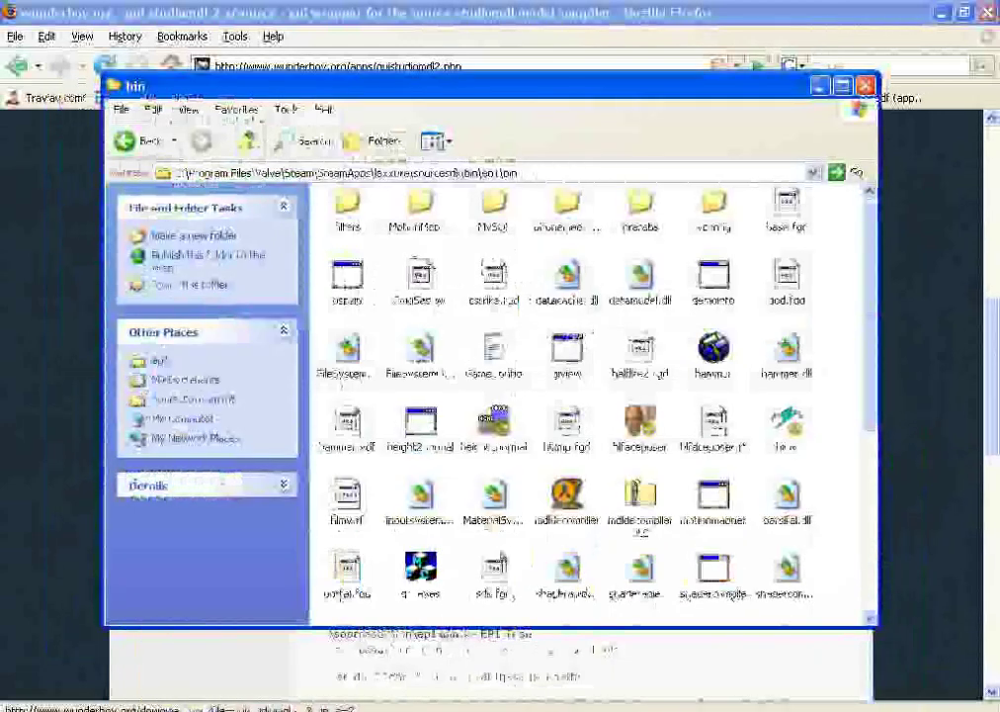
# - Navigate to the counter-strike source\cstrike\models\weapons folder
pyautogui.press('BackSpace')
pyautogui.press('BackSpace')
pyautogui.press('BackSpace')
pyautogui.press('BackSpace')
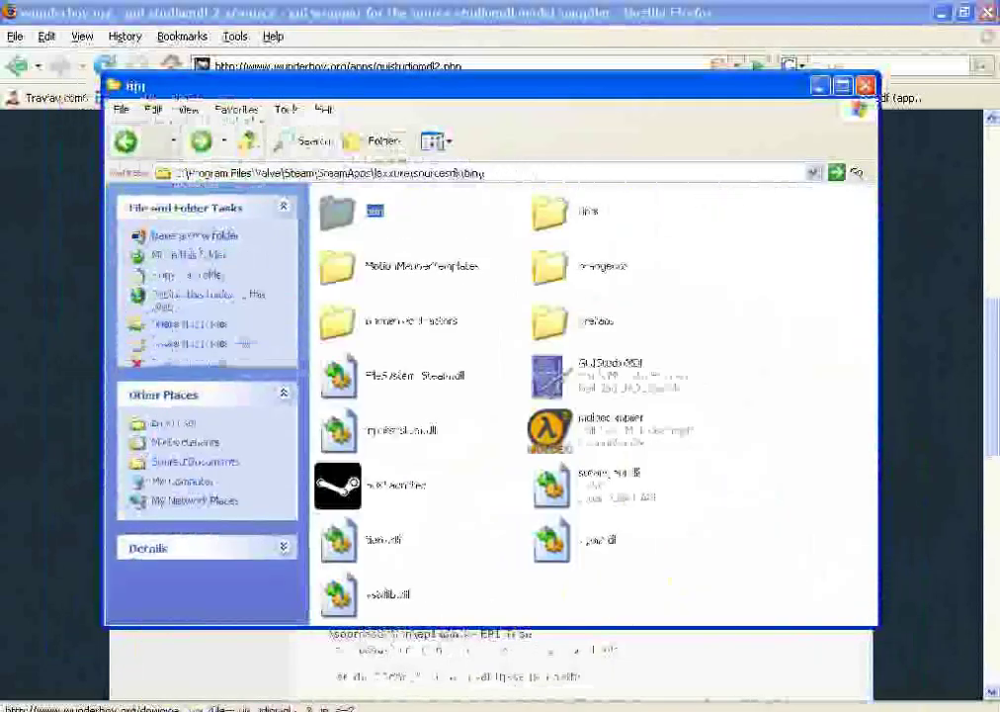
pyautogui.doubleClick(415, 211)
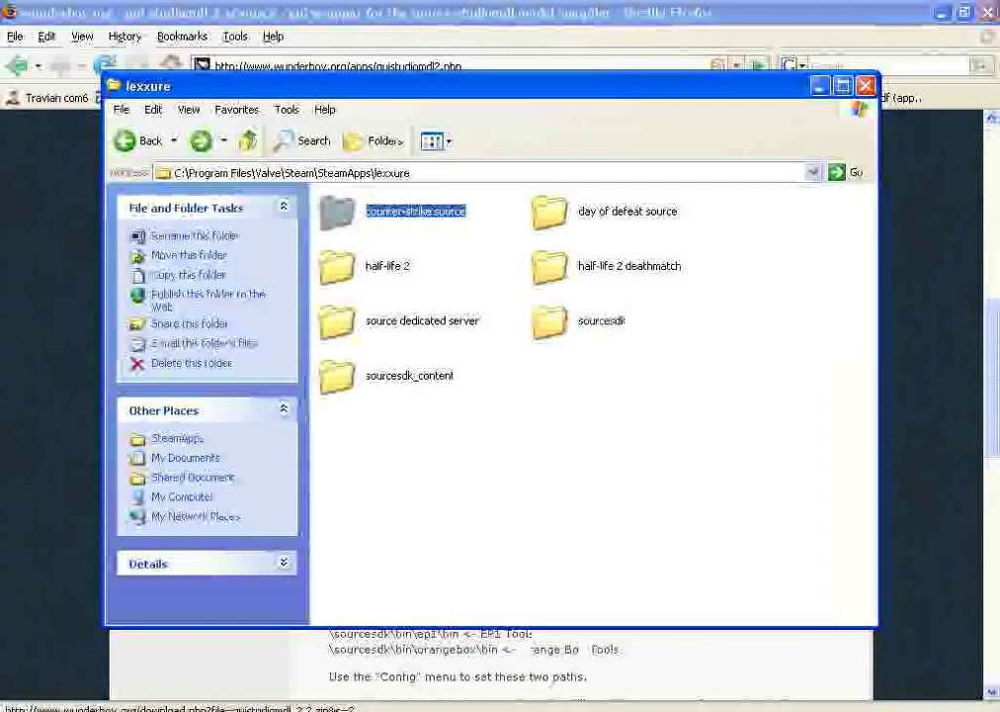
pyautogui.doubleClick(565, 211)
pyautogui.press('m')
pyautogui.press('o')
pyautogui.press('Return')
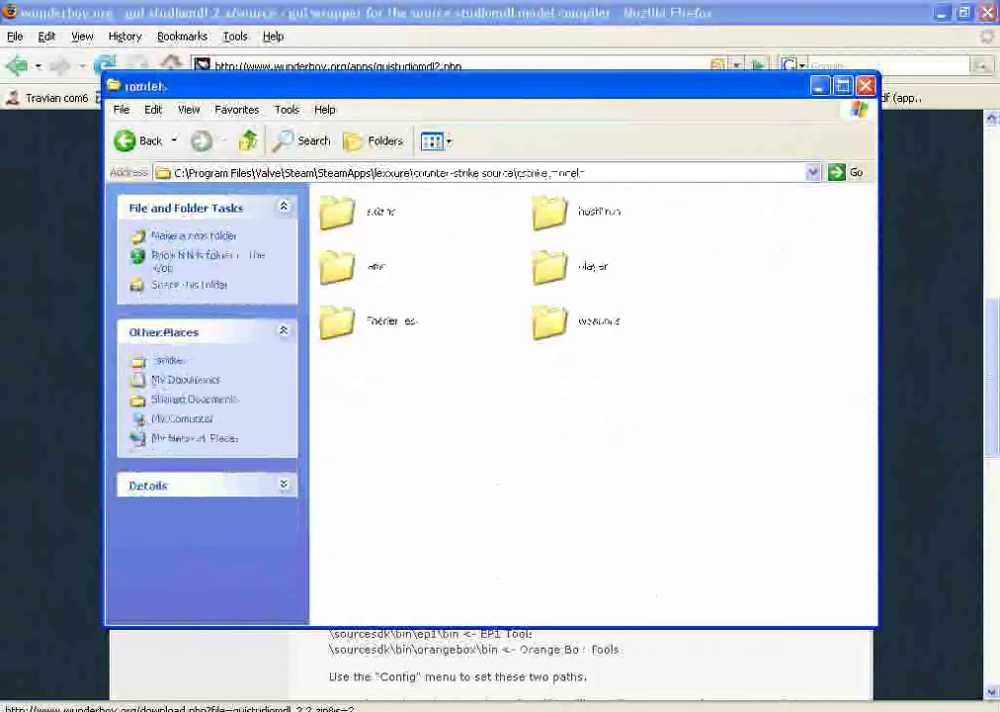
pyautogui.press('w')
pyautogui.press('Return')
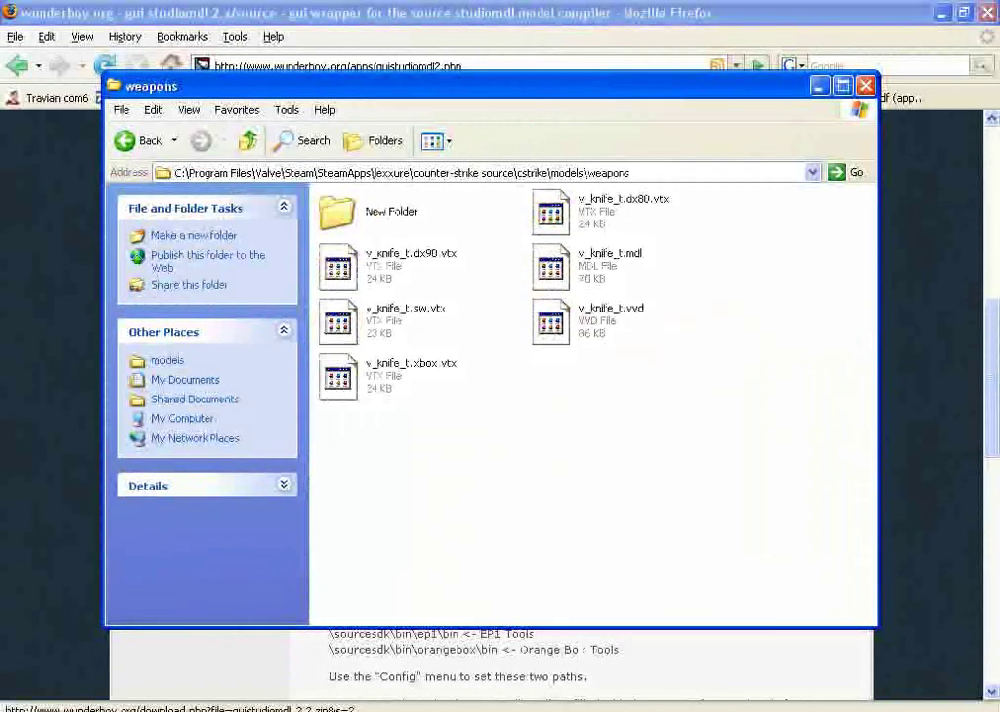
# - Examine the v_knife_t model files in the weapons folder
pyautogui.moveTo(627, 396); pyautogui.dragTo(585, 206)
pyautogui.click(632, 406)
pyautogui.moveTo(484, 407); pyautogui.dragTo(405, 253)
pyautogui.click(494, 416)
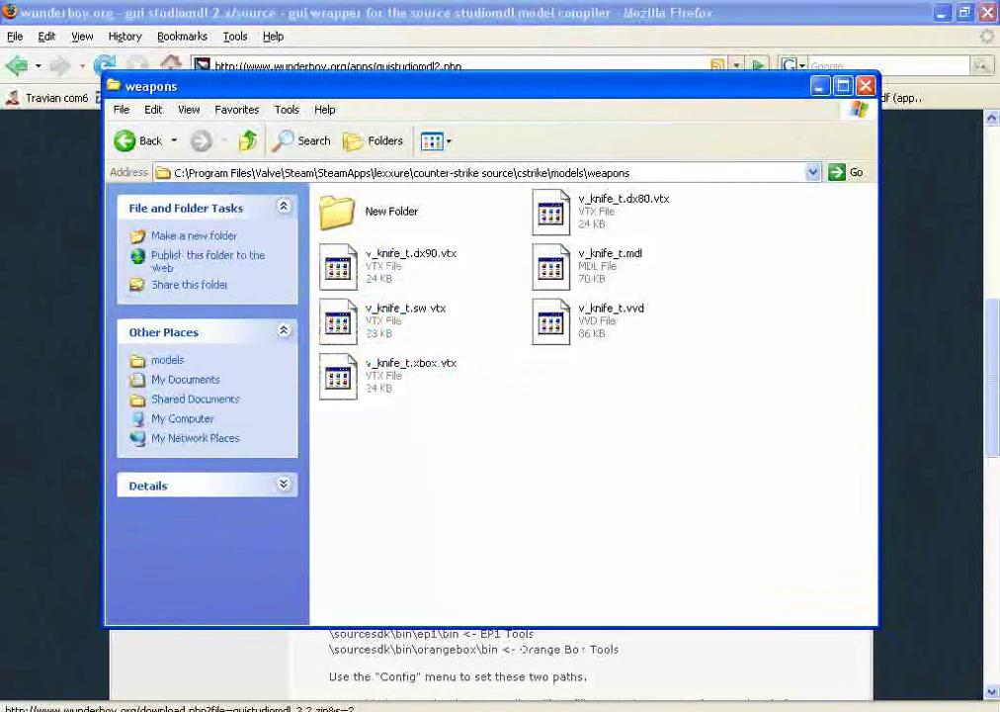
pyautogui.click(625, 710)
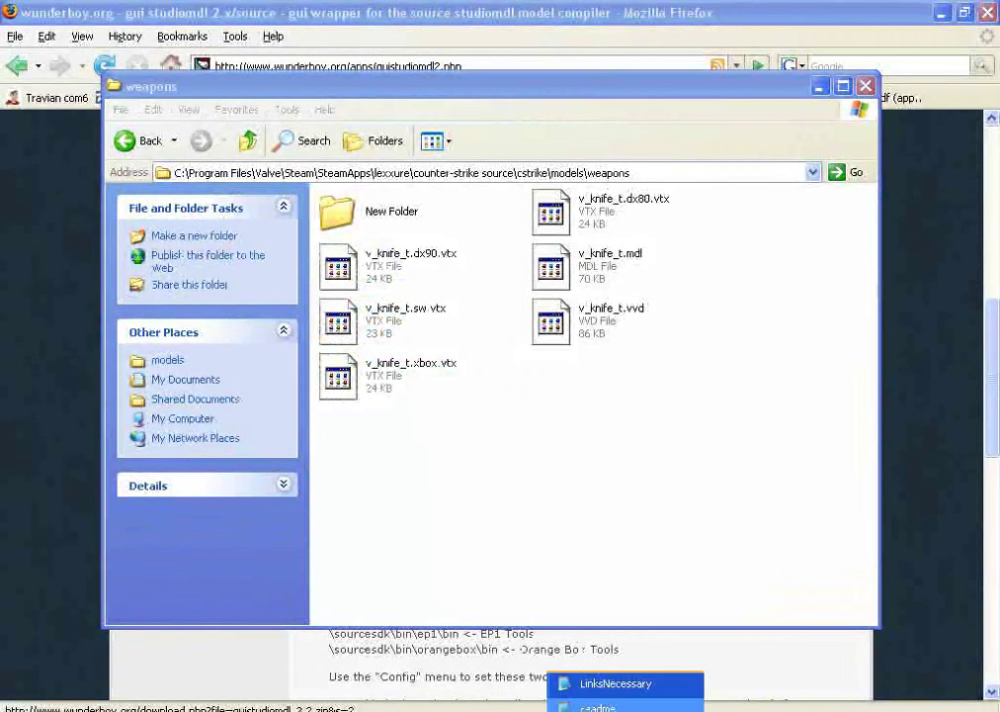
pyautogui.click(612, 514)
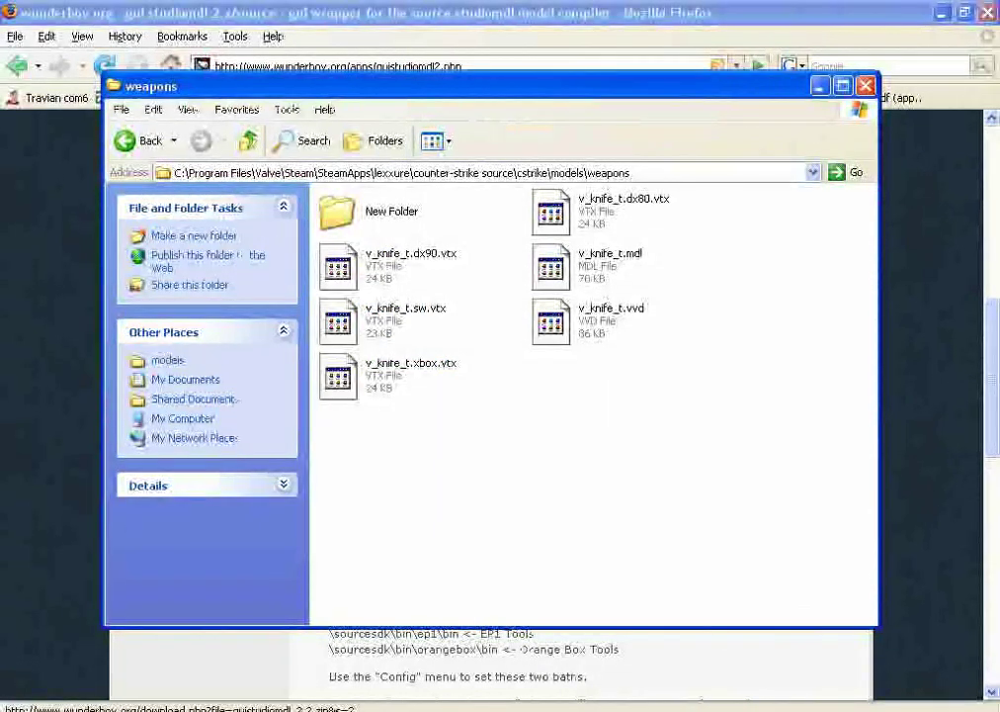
# - Create a new folder named v_models inside the weapons folder
pyautogui.rightClick(522, 594)
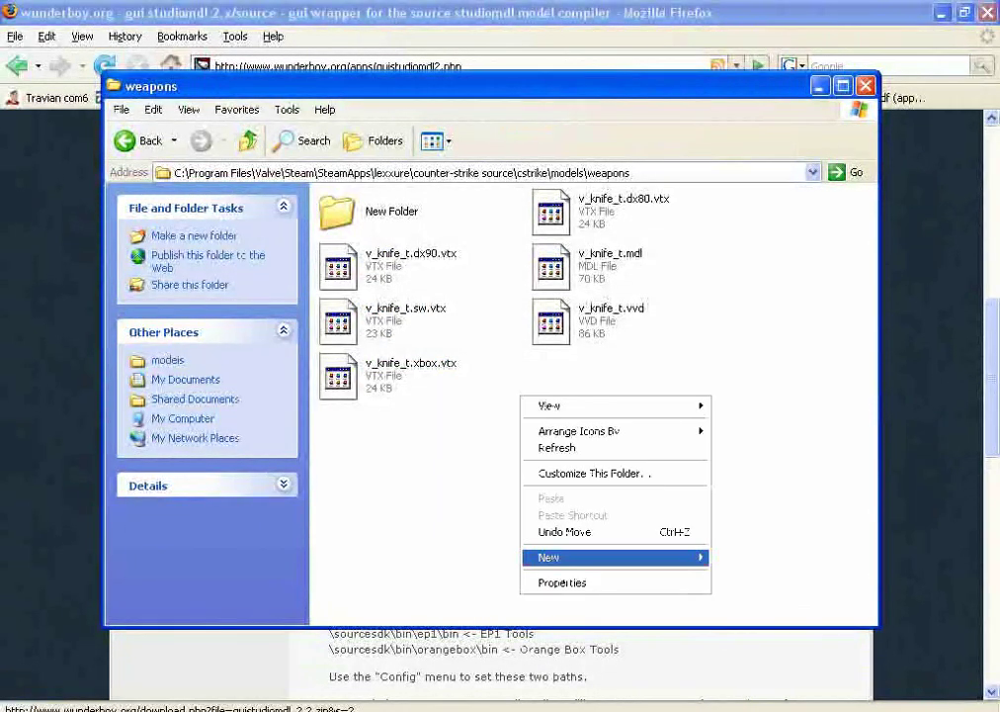
pyautogui.moveTo(593, 559)
pyautogui.click(751, 560)
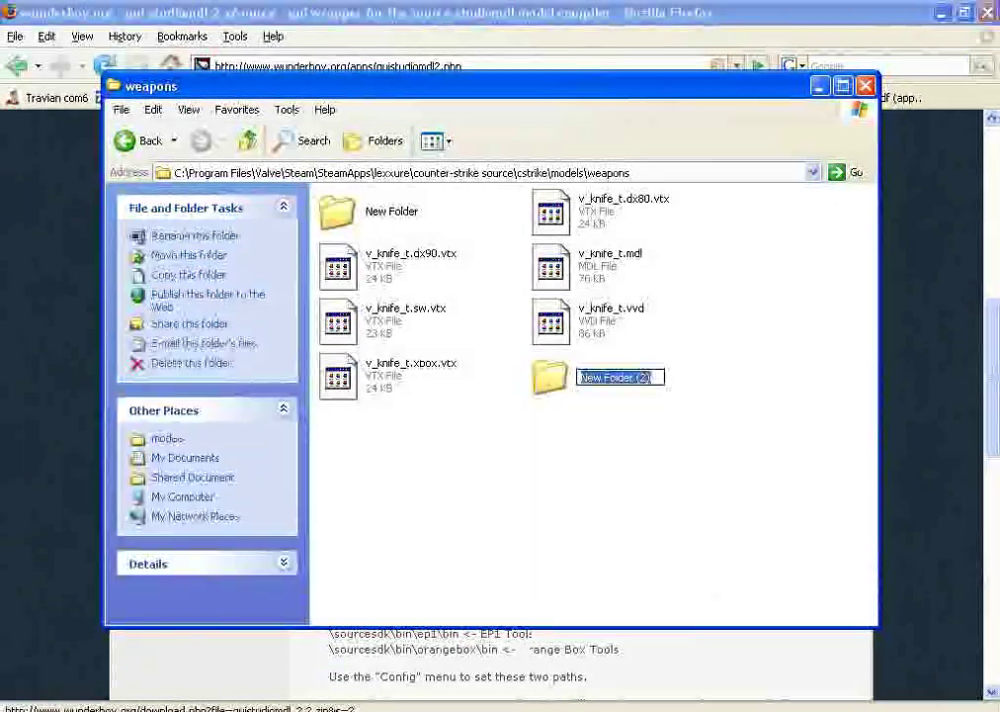
pyautogui.write('v')
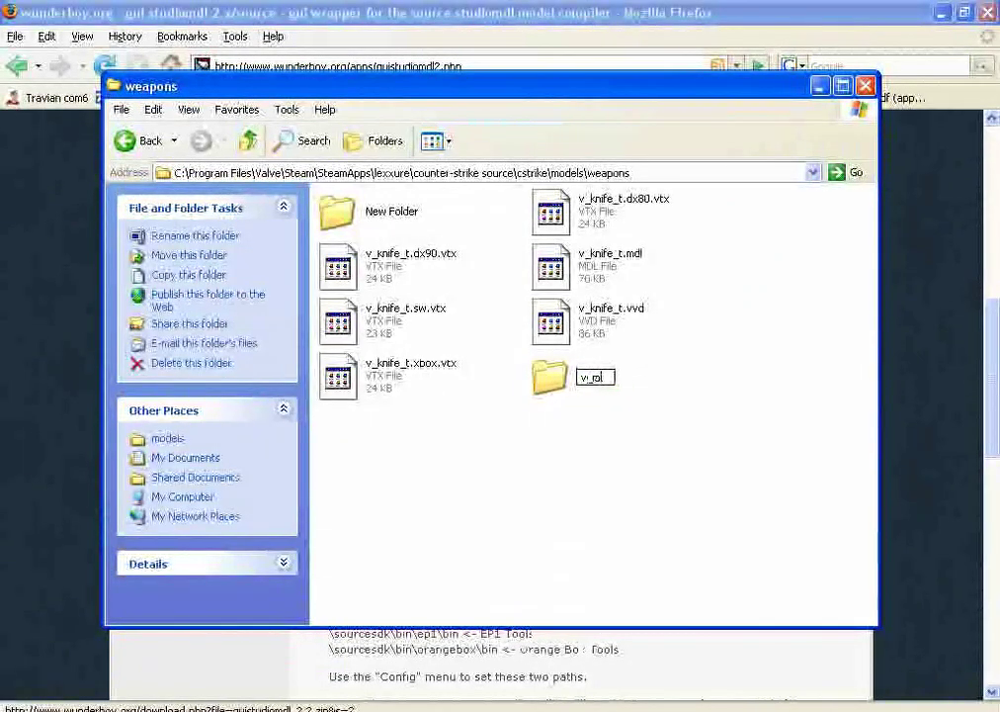
pyautogui.write('_models')
pyautogui.press('Return')
# - Create a subfolder named knife_t inside v_models and open it
pyautogui.doubleClick(554, 376)
pyautogui.rightClick(453, 308)
pyautogui.moveTo(495, 465)
pyautogui.click(680, 469)
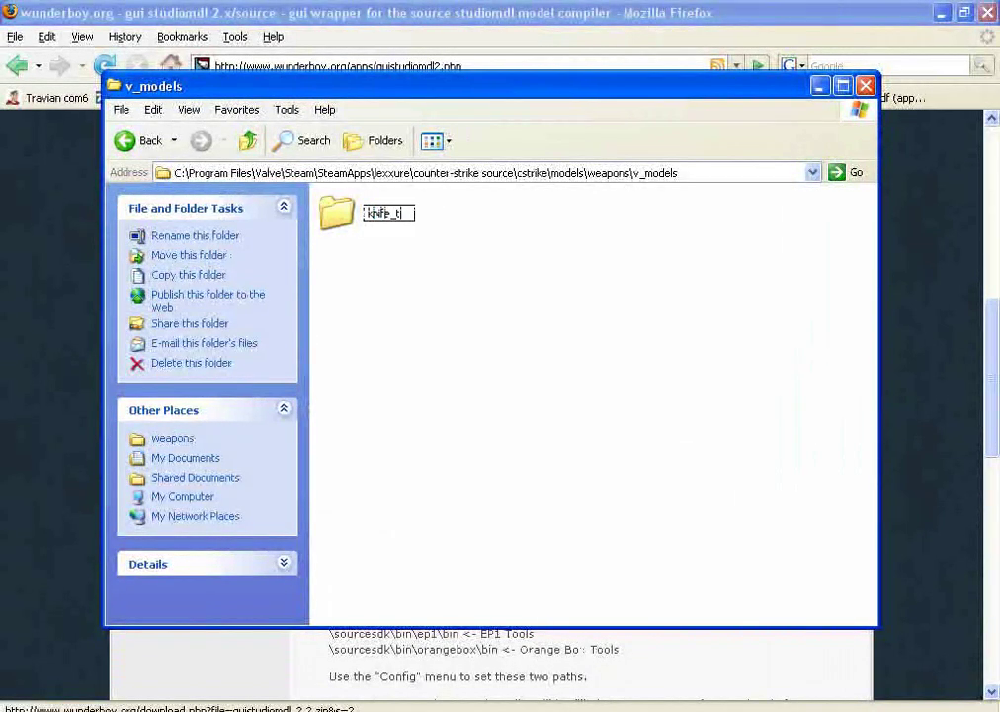
pyautogui.write('knife_t')
pyautogui.press('Return')
pyautogui.press('Return')
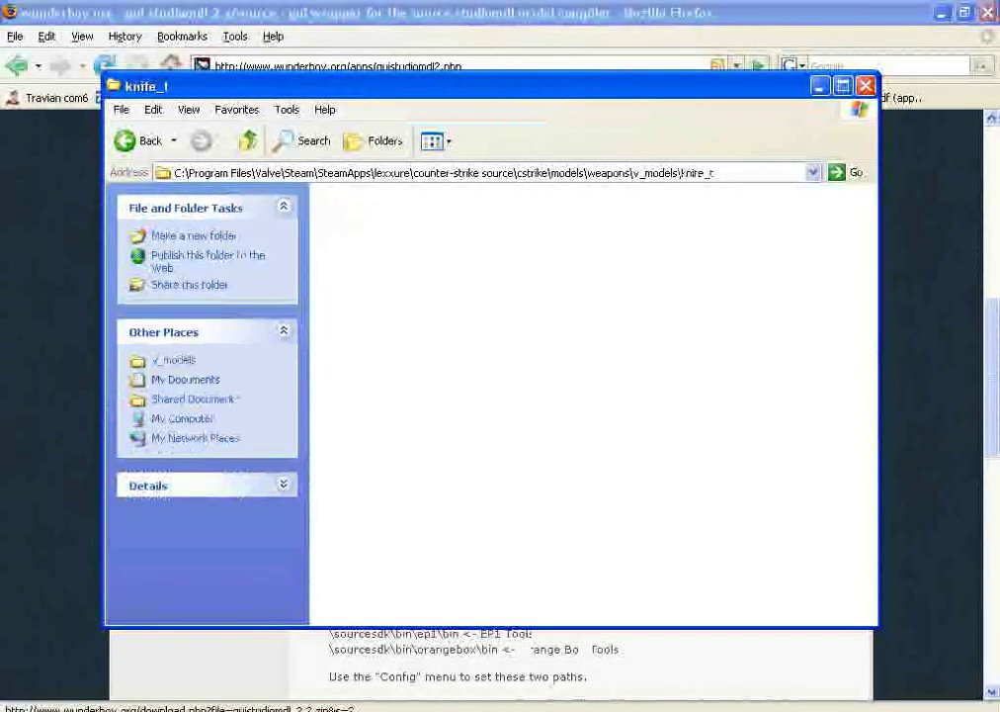
# - Return to the weapons folder that contains the v_knife_t files
pyautogui.moveTo(396, 245); pyautogui.dragTo(556, 340)
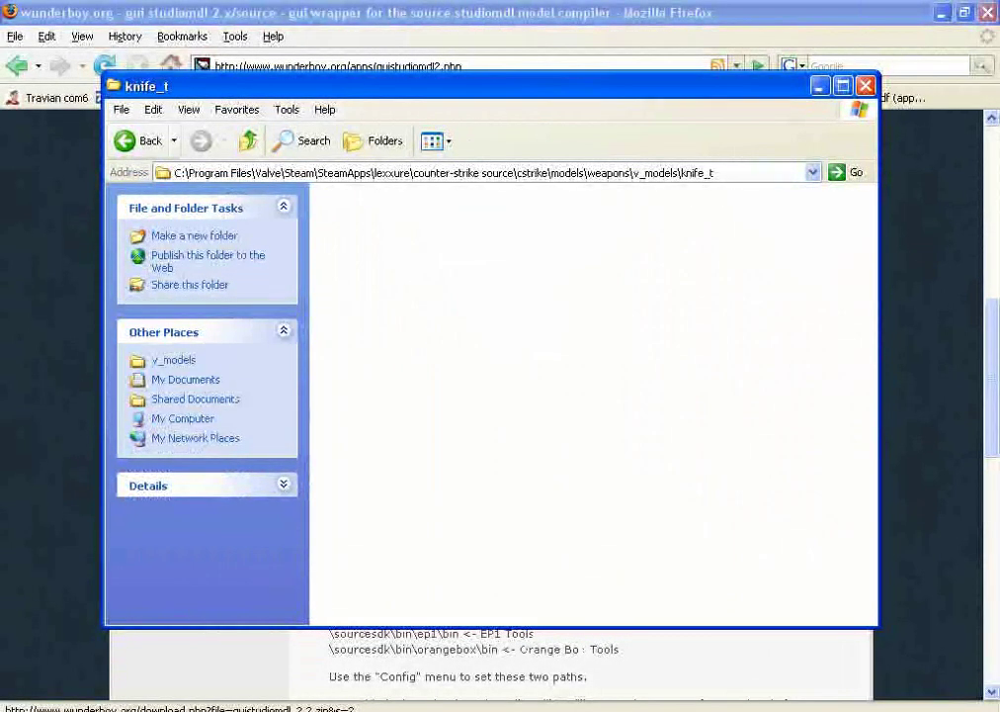
pyautogui.click(138, 141)
pyautogui.click(138, 142)
pyautogui.click(138, 141)
pyautogui.click(202, 141)
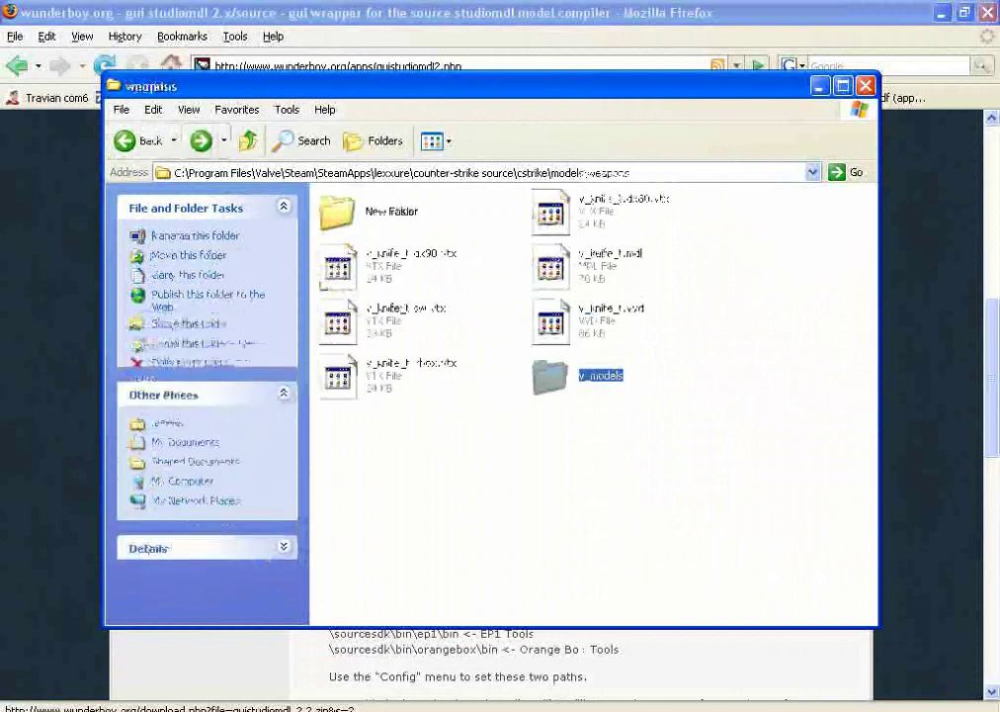
# - Open v_knife_t.mdl and choose to select its program from a list
pyautogui.rightClick(589, 262)
pyautogui.click(499, 272)
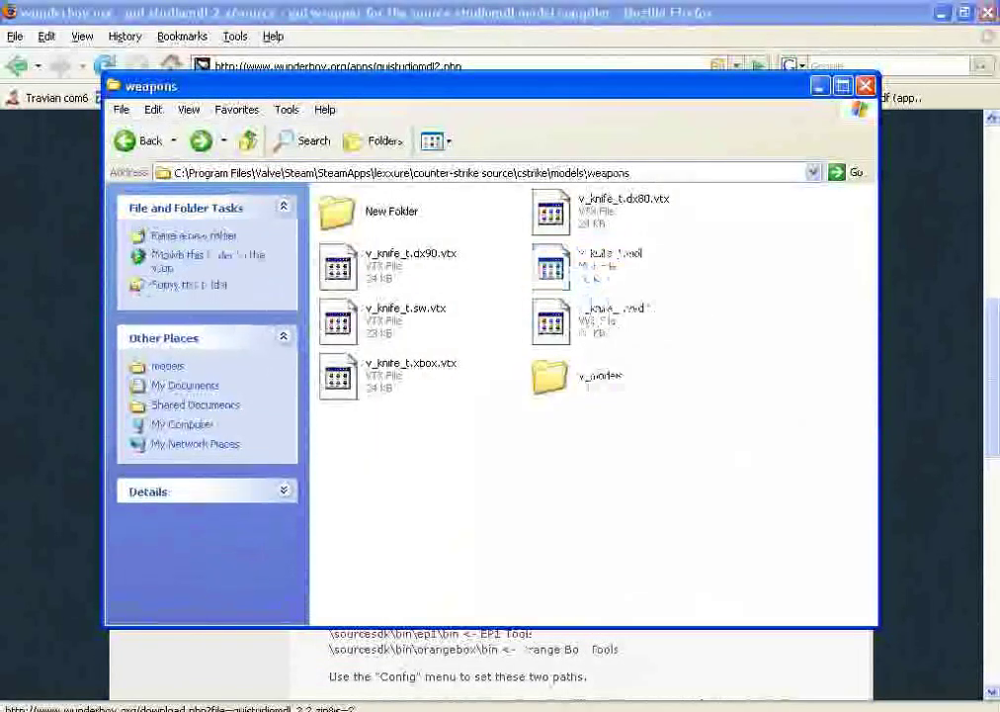
pyautogui.rightClick(559, 259)
pyautogui.click(593, 268)
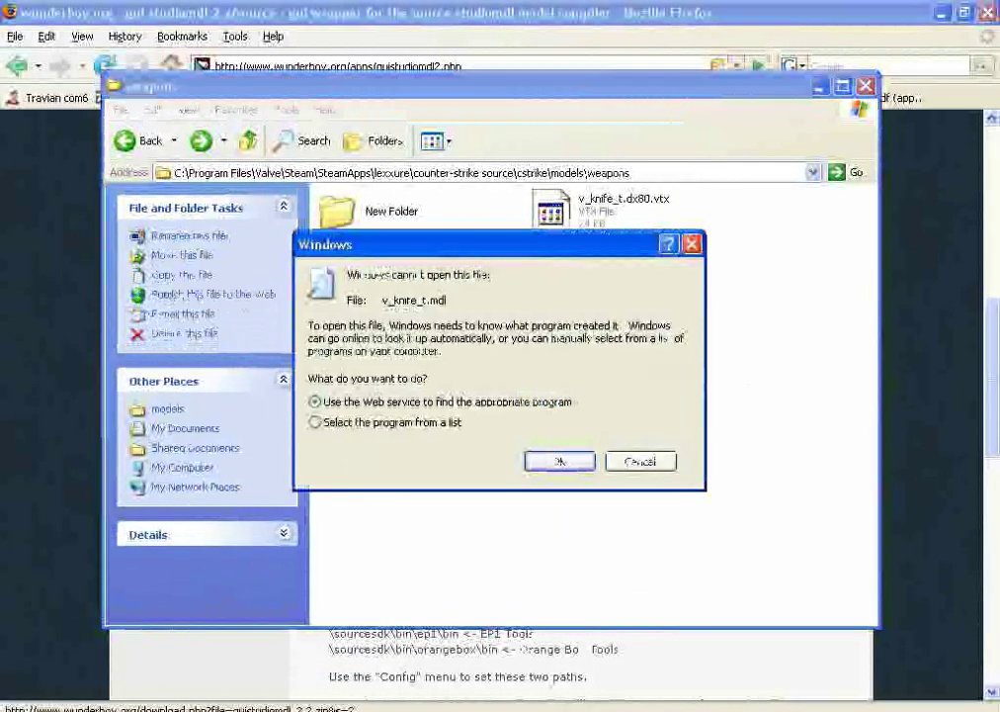
pyautogui.click(315, 422)
pyautogui.press('Escape')
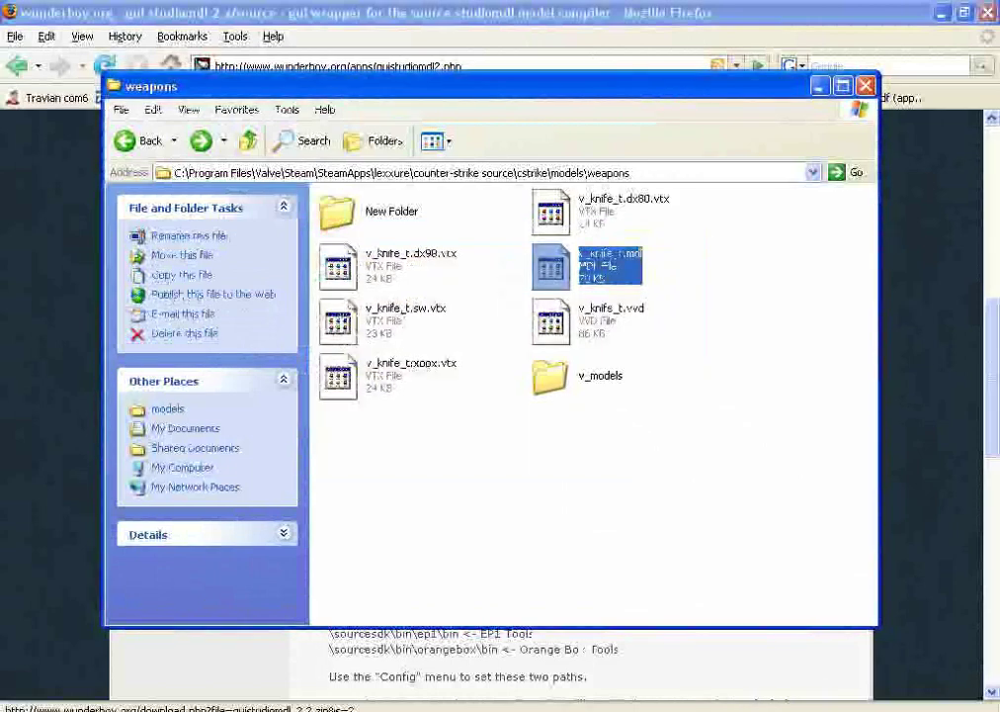
# - Browse for the program to open the model with, going to the account folder under Program Files\Valve\Steam\SteamApps
pyautogui.click(630, 482)
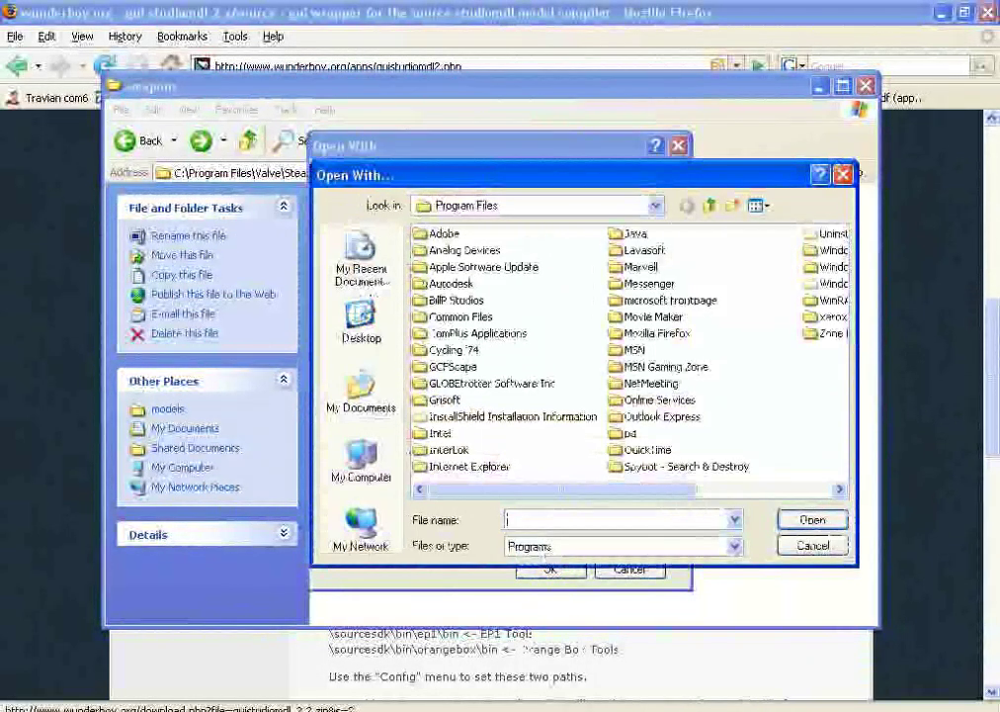
pyautogui.moveTo(544, 489); pyautogui.dragTo(682, 490)
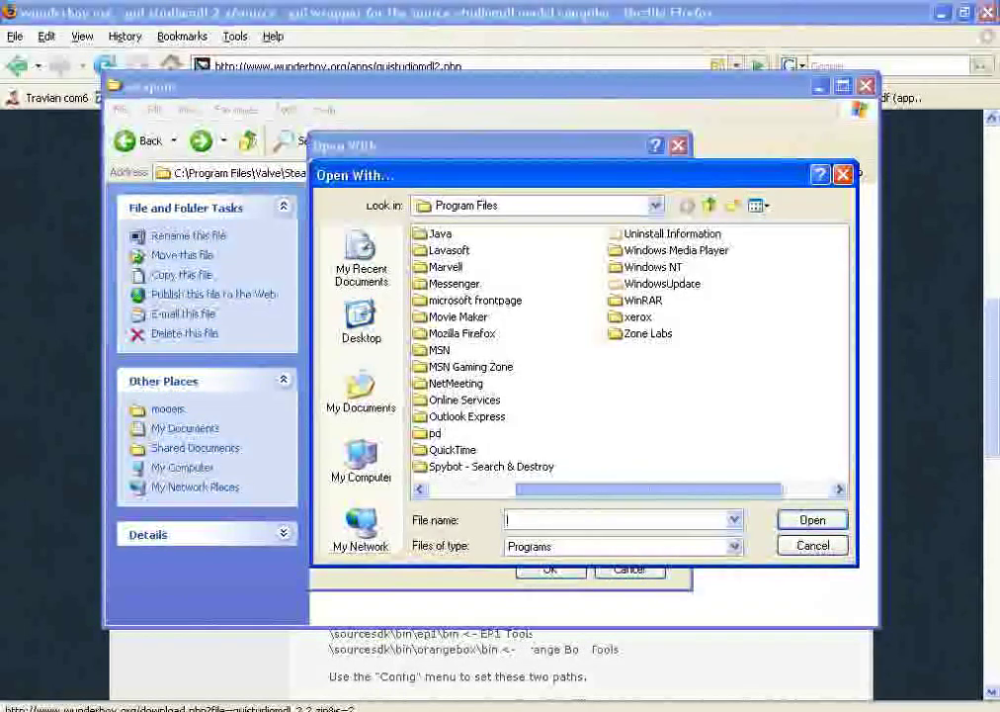
pyautogui.moveTo(682, 489); pyautogui.dragTo(542, 489)
pyautogui.click(362, 461)
pyautogui.doubleClick(462, 250)
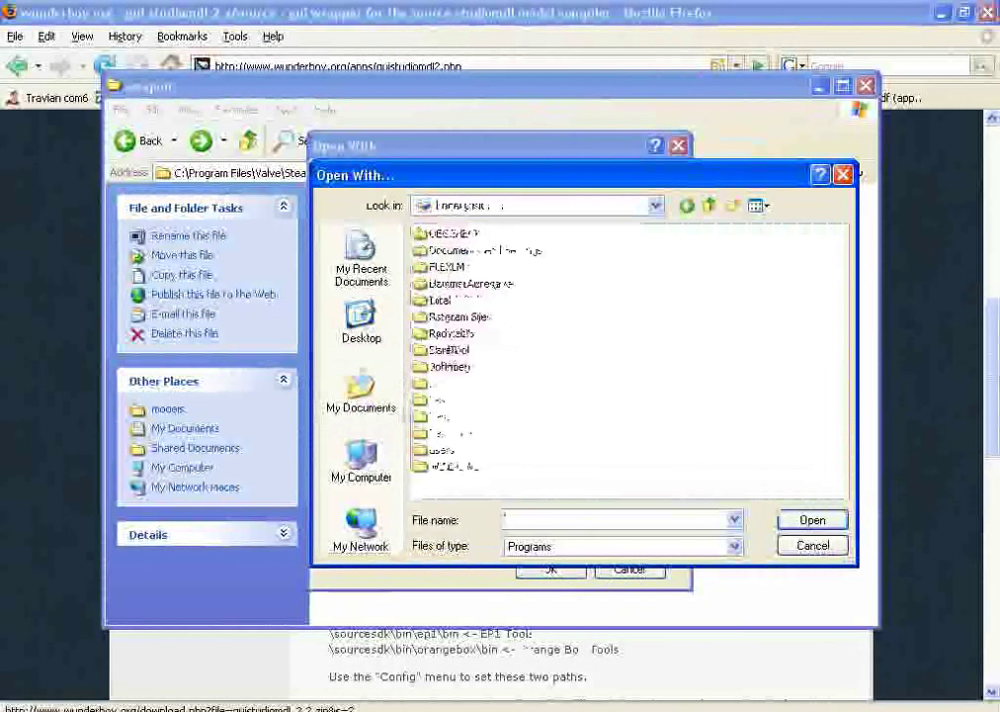
pyautogui.press('Return')
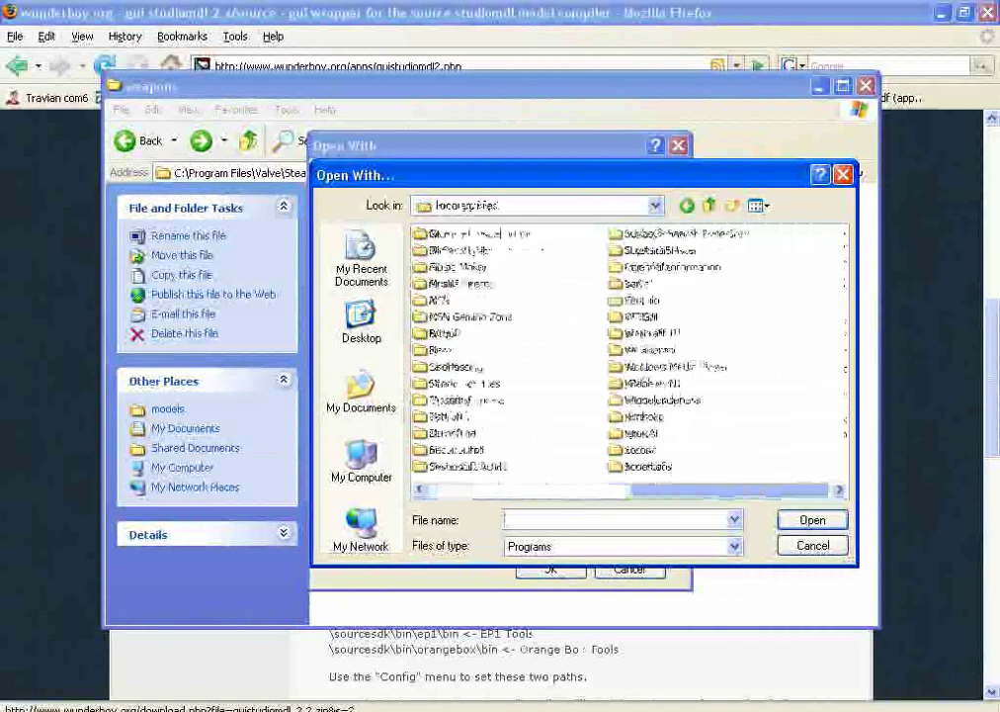
pyautogui.press('v')
pyautogui.doubleClick(637, 284)
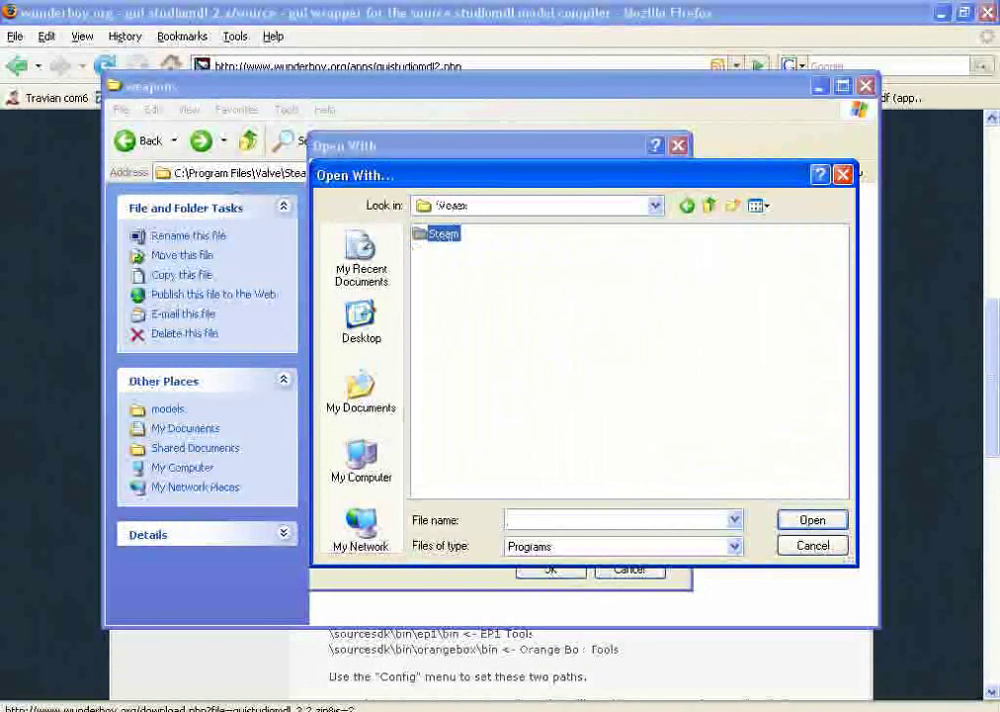
pyautogui.doubleClick(442, 233)
pyautogui.doubleClick(457, 416)
pyautogui.doubleClick(446, 234)
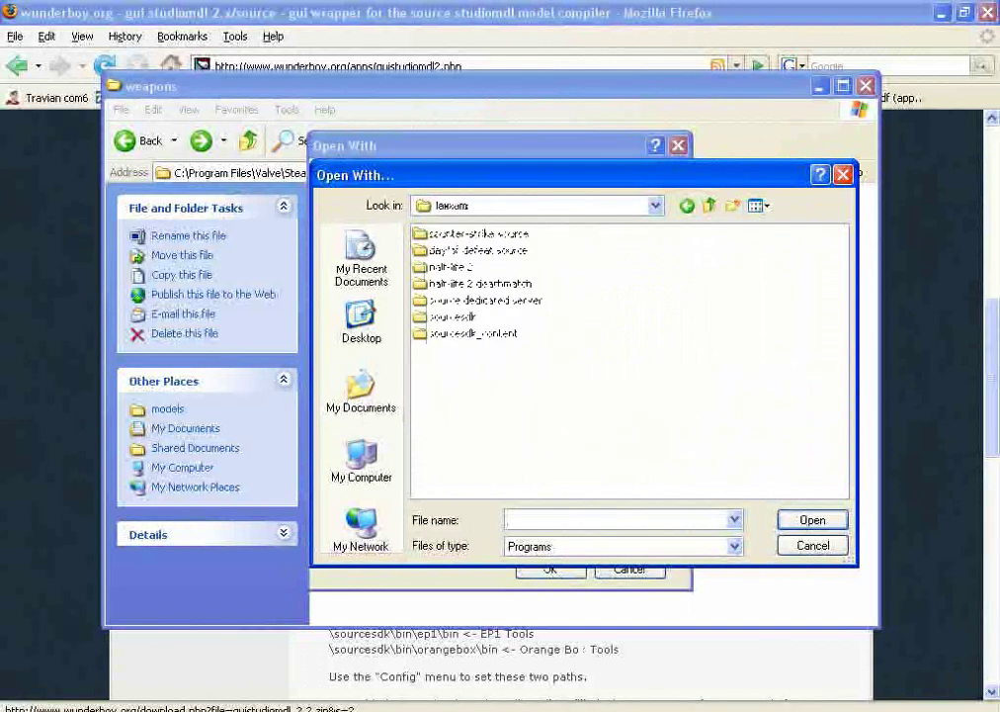
# - Choose hlmv from sourcesdk\bin\ep1\bin as the program for opening v_knife_t.mdl
pyautogui.doubleClick(452, 318)
pyautogui.doubleClick(438, 234)
pyautogui.click(438, 235)
pyautogui.press('Return')
pyautogui.press('Down')
pyautogui.press('Return')
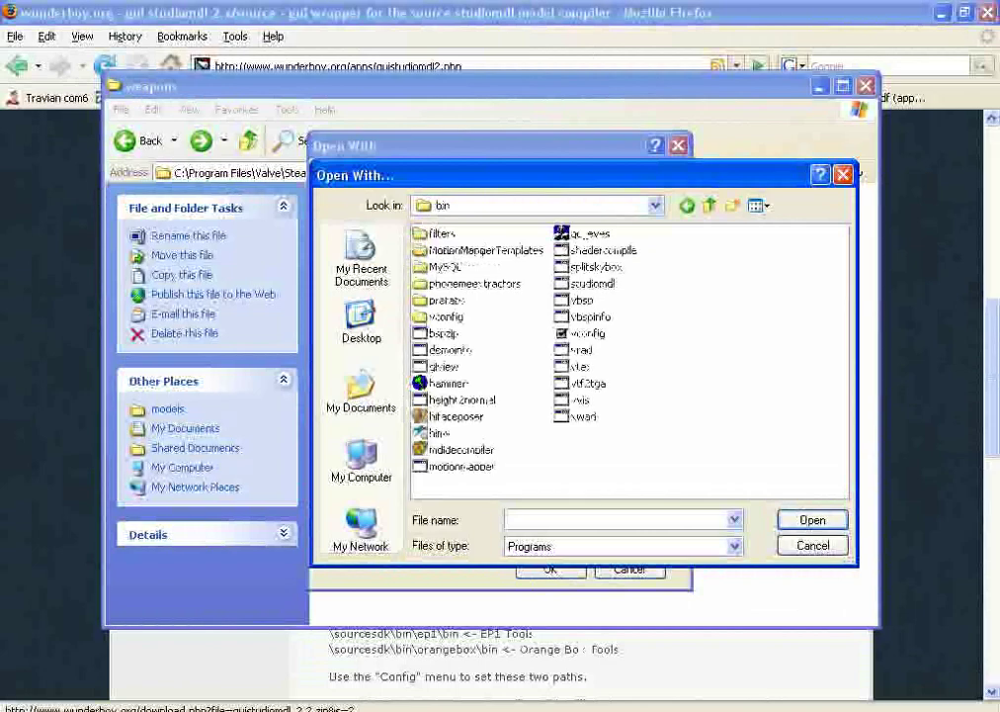
pyautogui.press('Return')
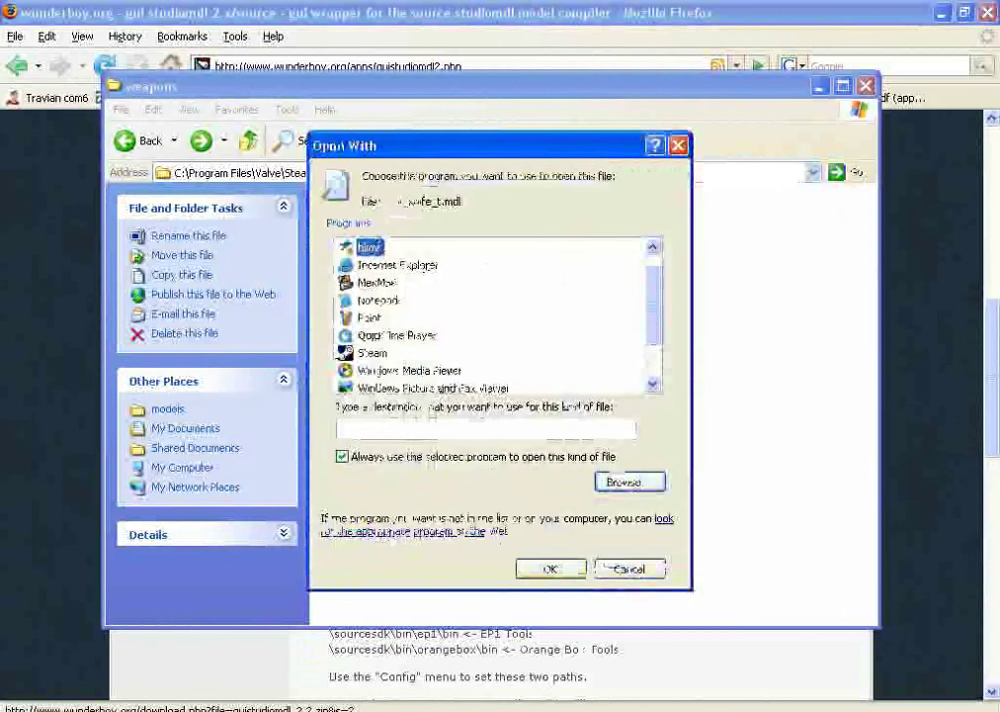
# - Confirm hlmv as the default program for this file type and open v_knife_t.mdl with it
pyautogui.click(550, 569)
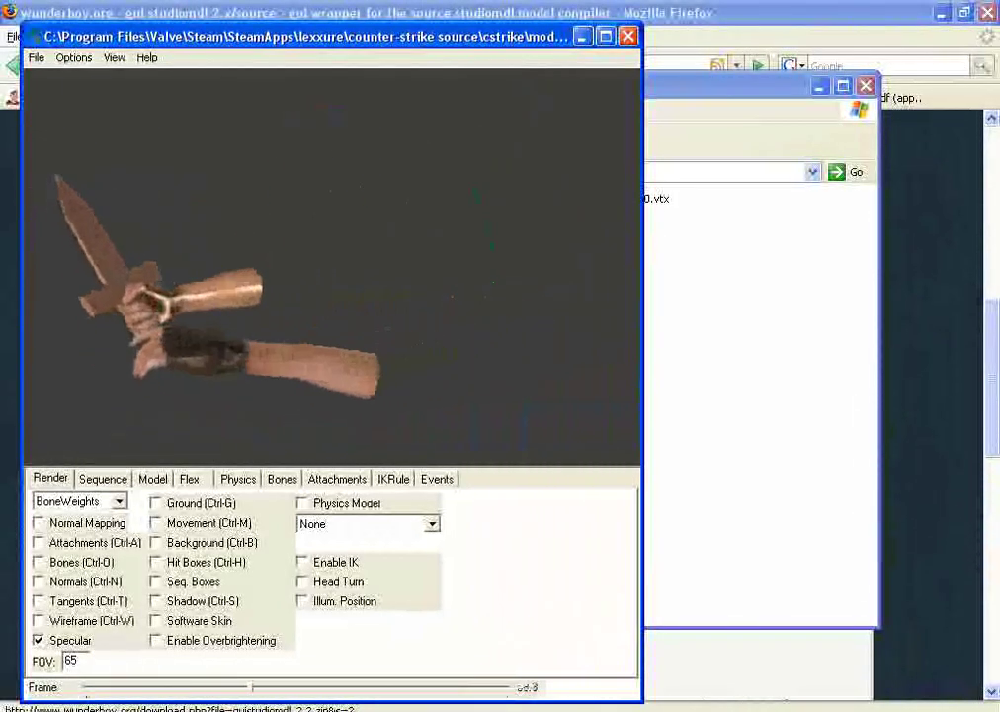
# - Open the Steam games list and move its window so that the model viewer behind it is partly uncovered
pyautogui.rightClick(878, 709)
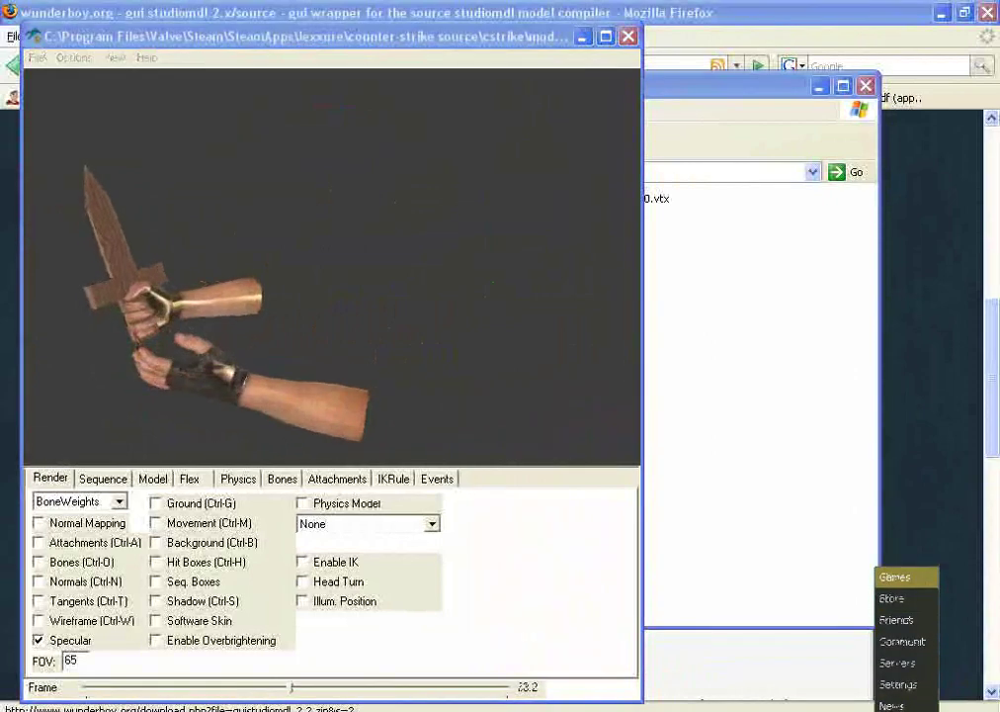
pyautogui.click(895, 576)
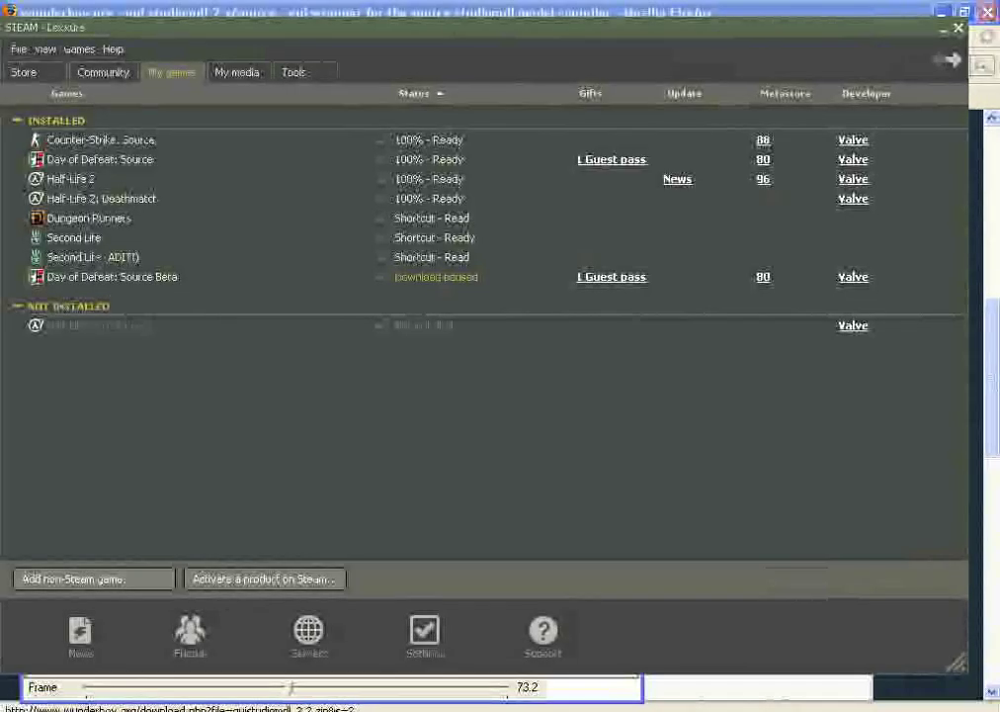
pyautogui.moveTo(395, 28); pyautogui.dragTo(605, 50)
# - Browse to the Steam folder under C:\Program Files\Valve and look through its contents
pyautogui.press('super')
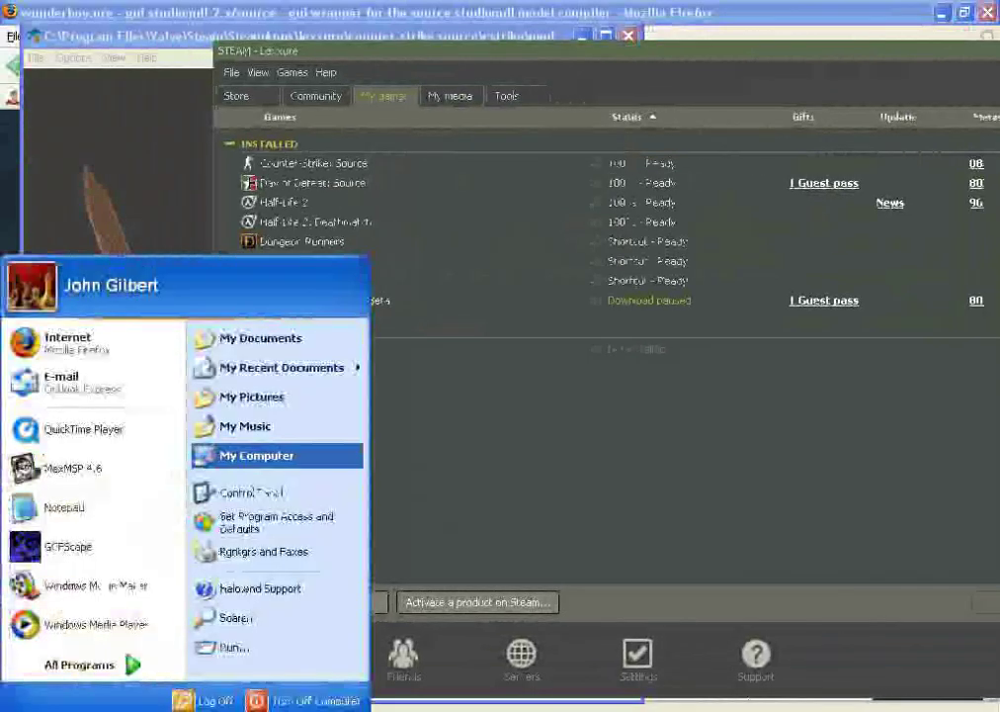
pyautogui.click(259, 454)
pyautogui.doubleClick(539, 336)
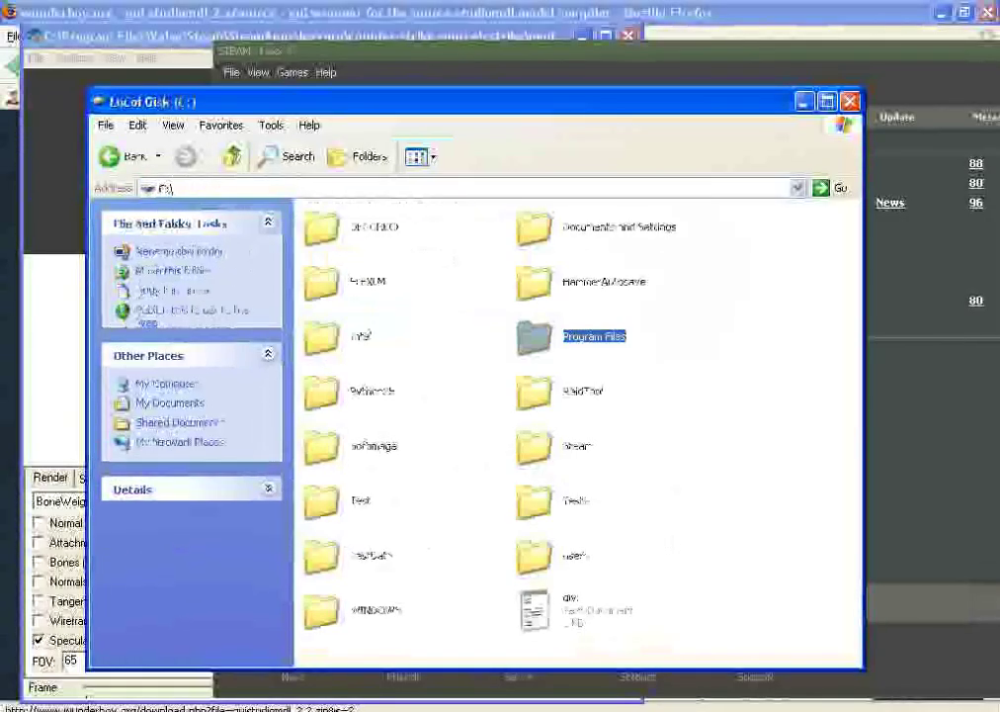
pyautogui.scroll(-3, 539, 336)
pyautogui.doubleClick(770, 484)
pyautogui.doubleClick(319, 226)
pyautogui.scroll(-10, 573, 435)
pyautogui.scroll(-5, 573, 435)
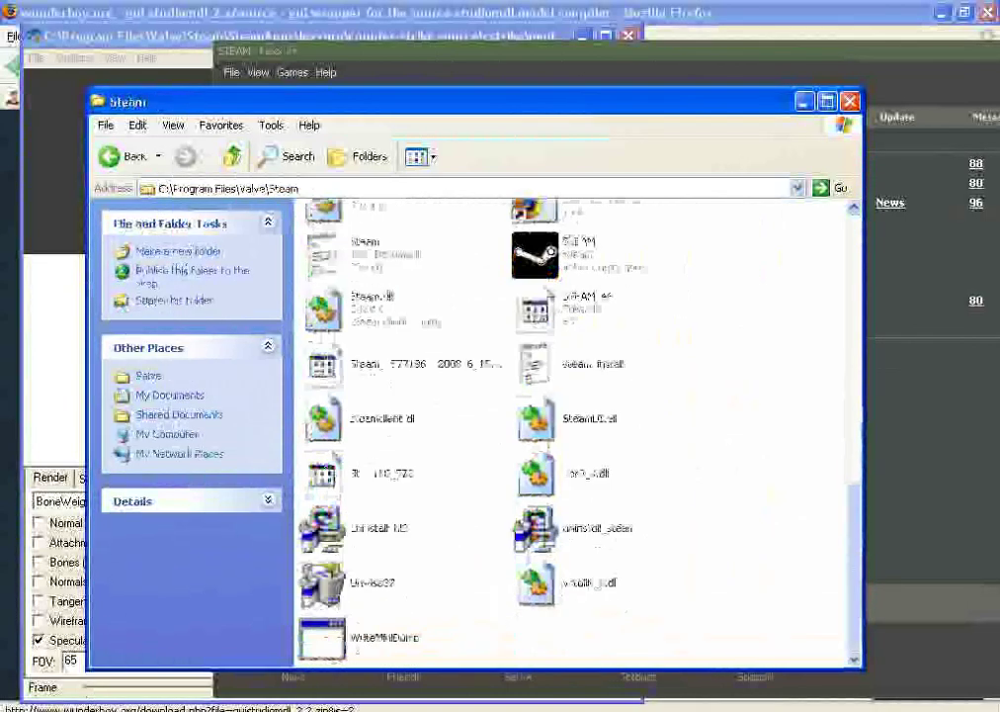
# - View the css image in the Steam folder and close the picture viewer
pyautogui.scroll(10, 574, 435)
pyautogui.doubleClick(536, 531)
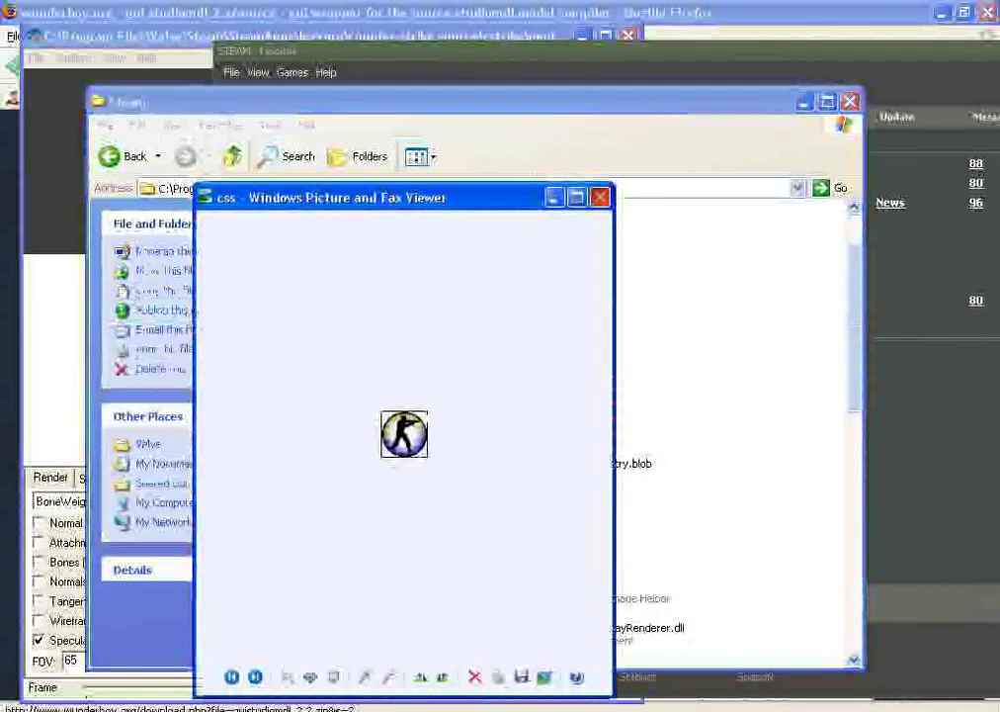
pyautogui.click(664, 197)
# - Switch to Steam and launch Counter-Strike: Source from the installed games, moving the launch window out of the way
pyautogui.click(475, 62)
pyautogui.doubleClick(314, 164)
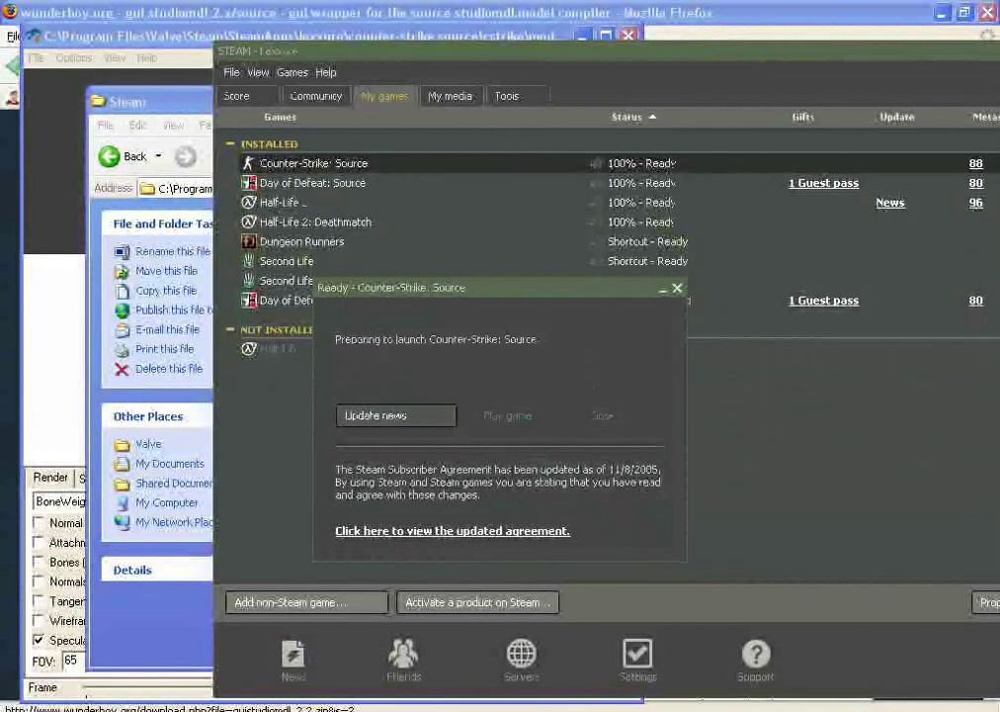
pyautogui.moveTo(593, 51); pyautogui.dragTo(427, 48)
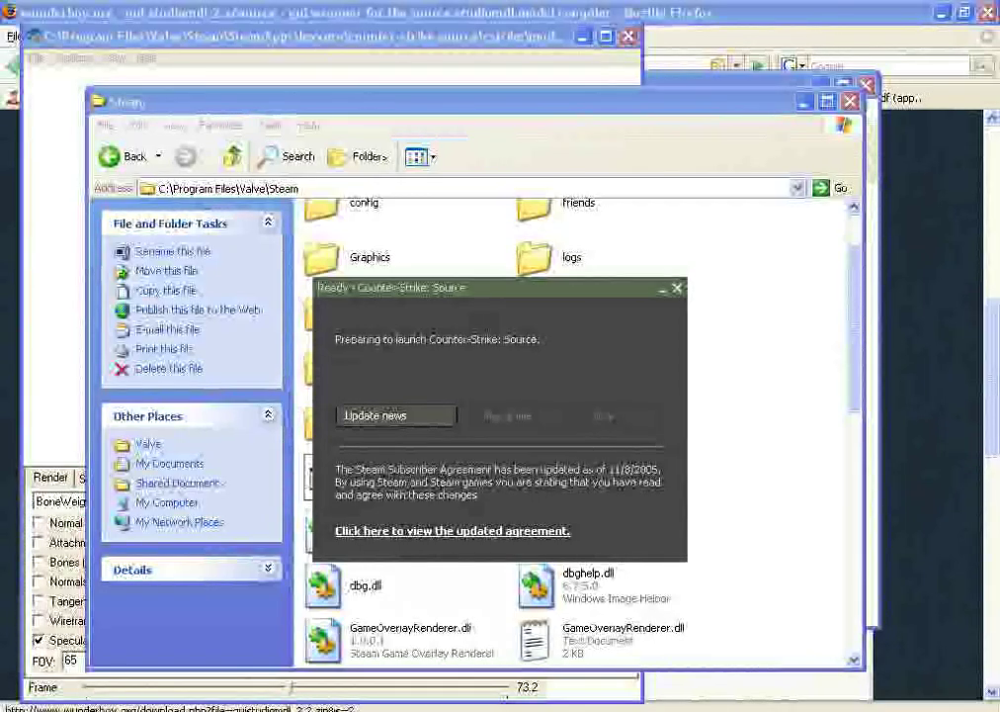
pyautogui.moveTo(492, 287); pyautogui.dragTo(494, 200)
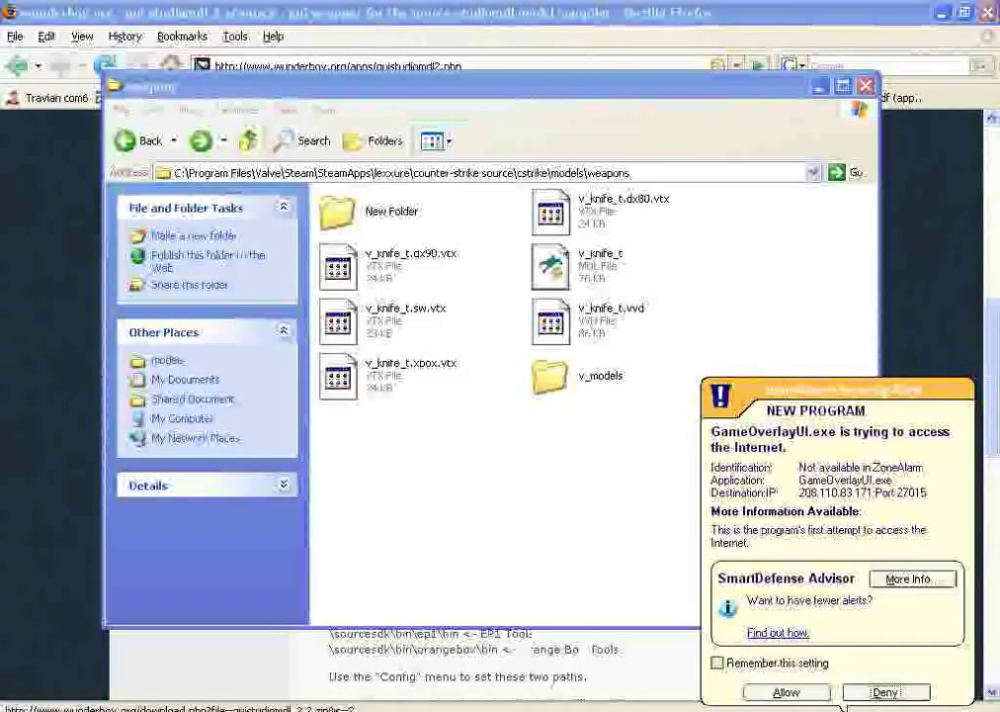
# - Allow GameOverlayUI.exe Internet access and remember that setting, and deny hl2.exe accepting connections from the Internet in the ZoneAlarm alerts
pyautogui.click(716, 663)
pyautogui.click(788, 692)
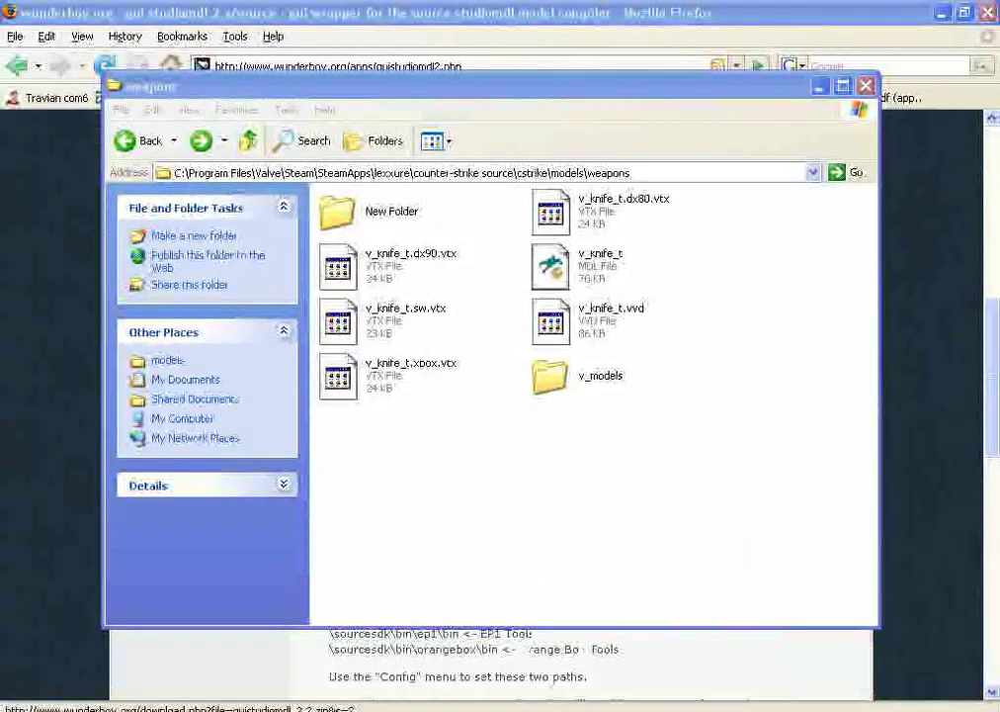
pyautogui.click(716, 663)
pyautogui.click(788, 692)
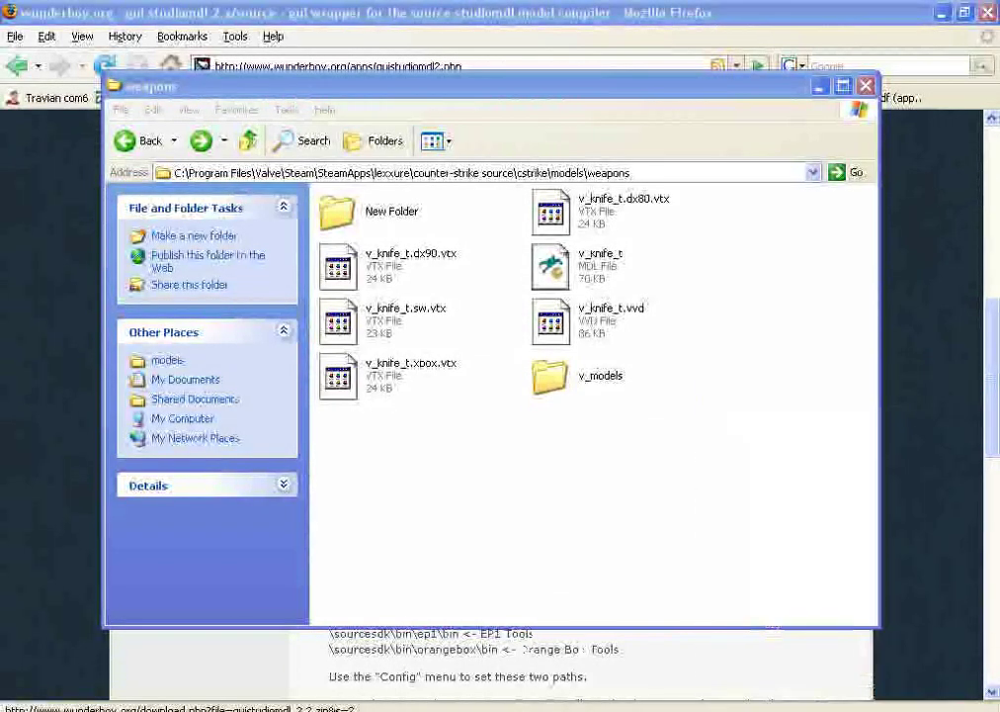
pyautogui.hotkey('alt', 'Tab')
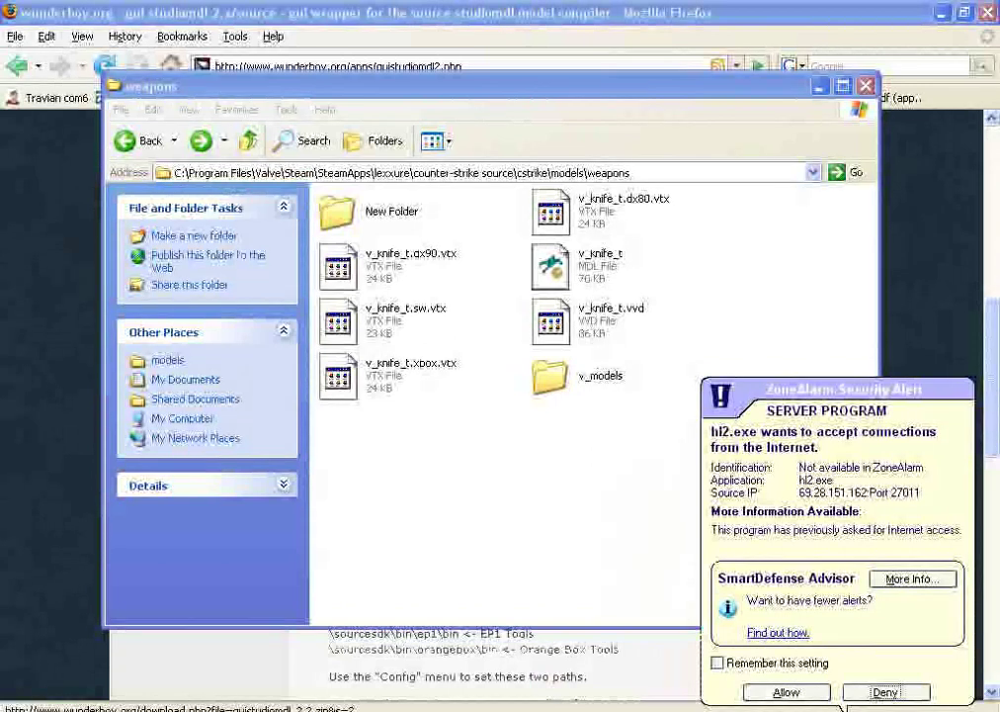
pyautogui.click(852, 692)
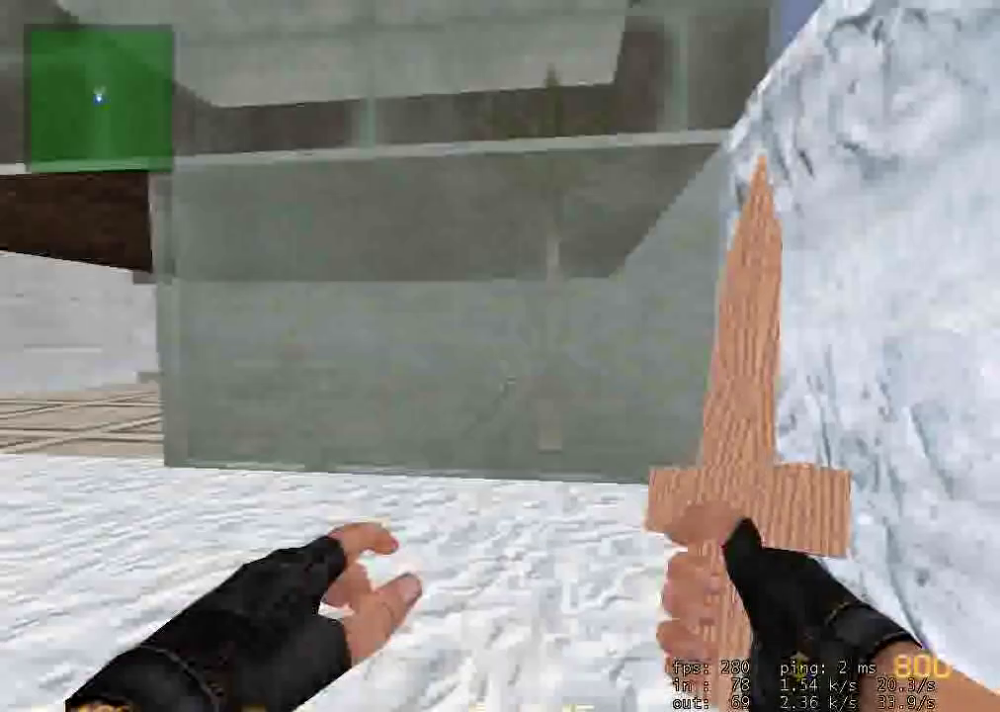
pyautogui.press('w')
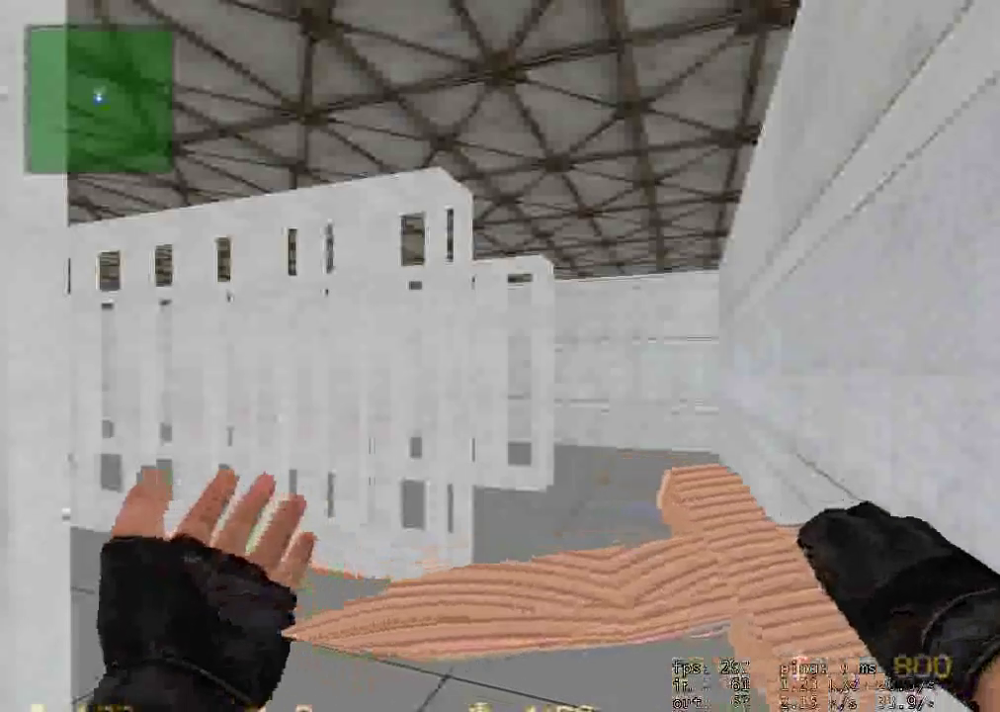
pyautogui.press('w')
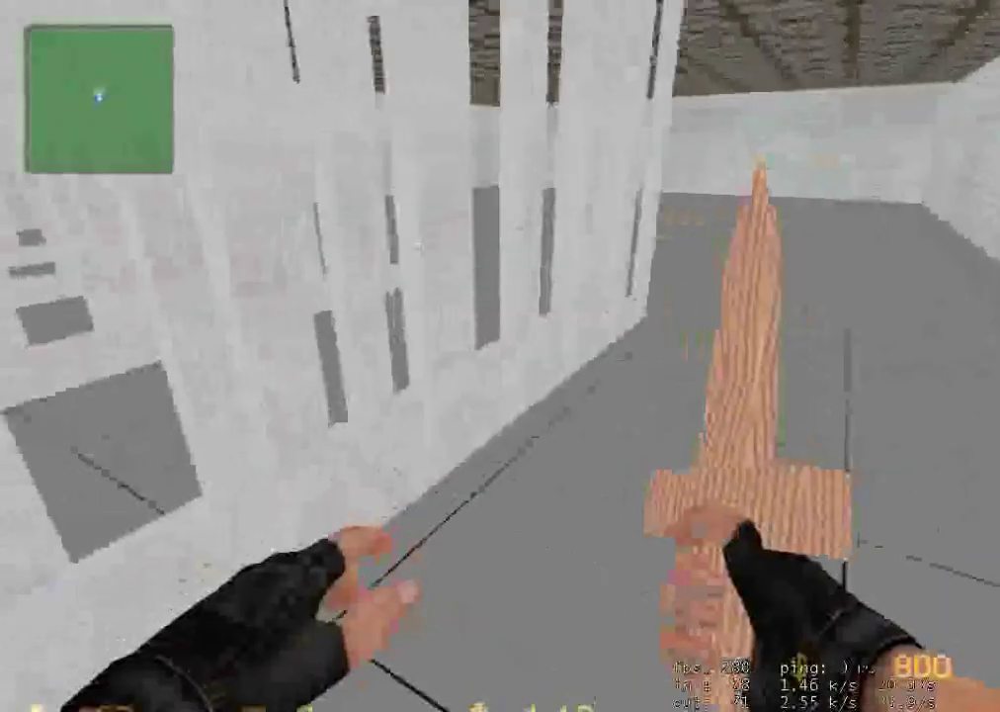
pyautogui.press('w')
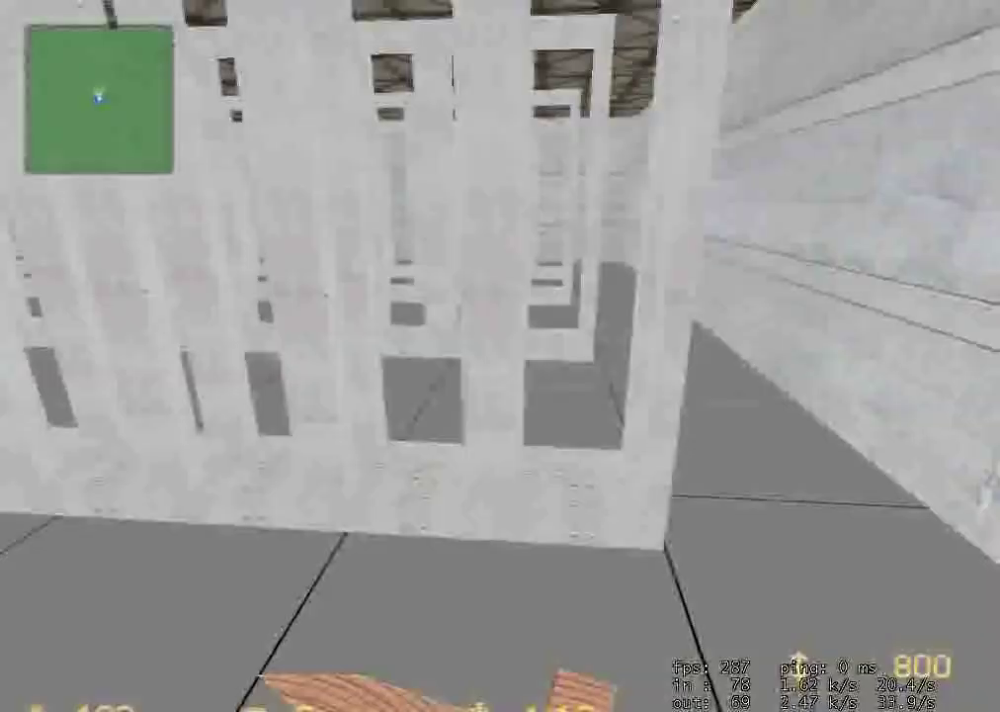
pyautogui.press('w')
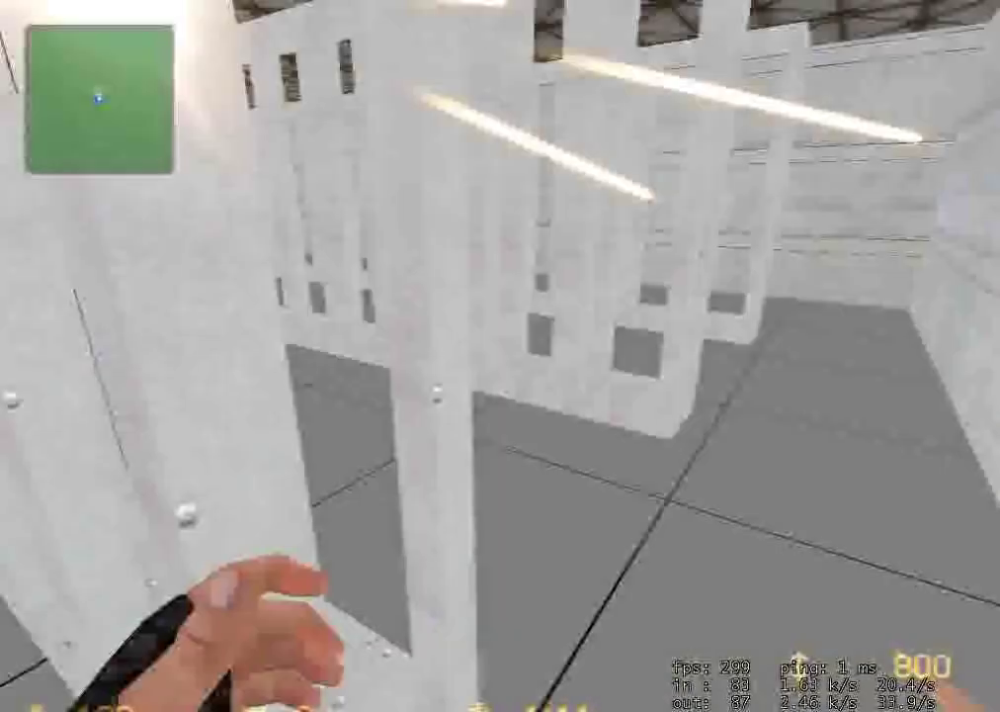